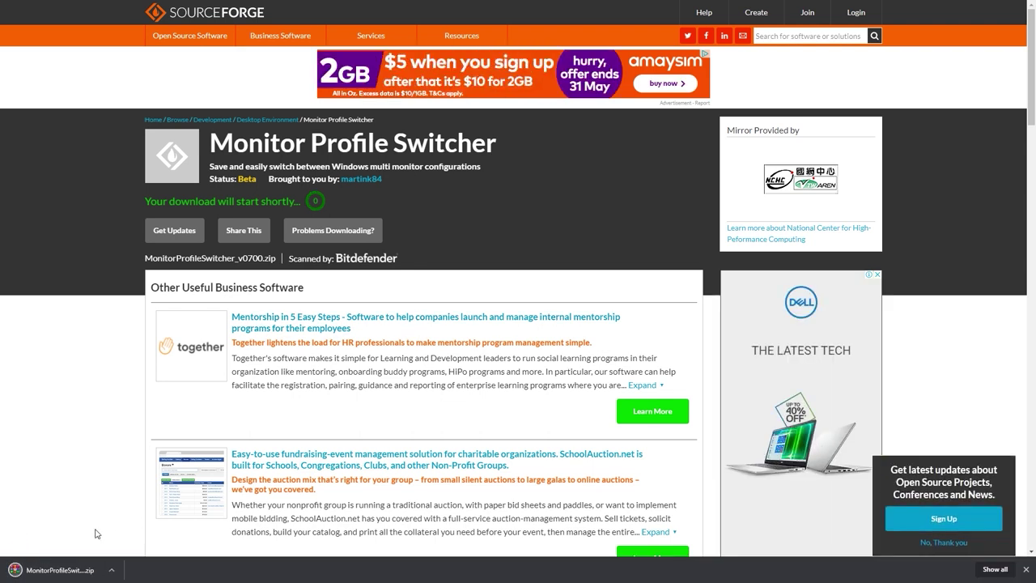
Step: Extract the downloaded zip into its own MonitorProfileSwitcher_v0700 folder
{"action": "right_click", "coordinate": [77, 571]}
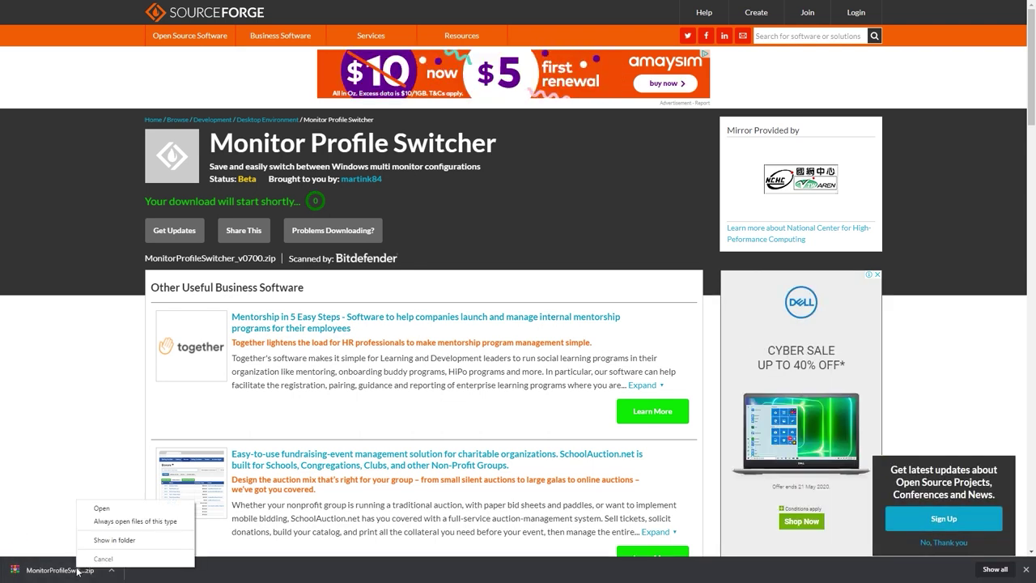
{"action": "left_click", "coordinate": [96, 540]}
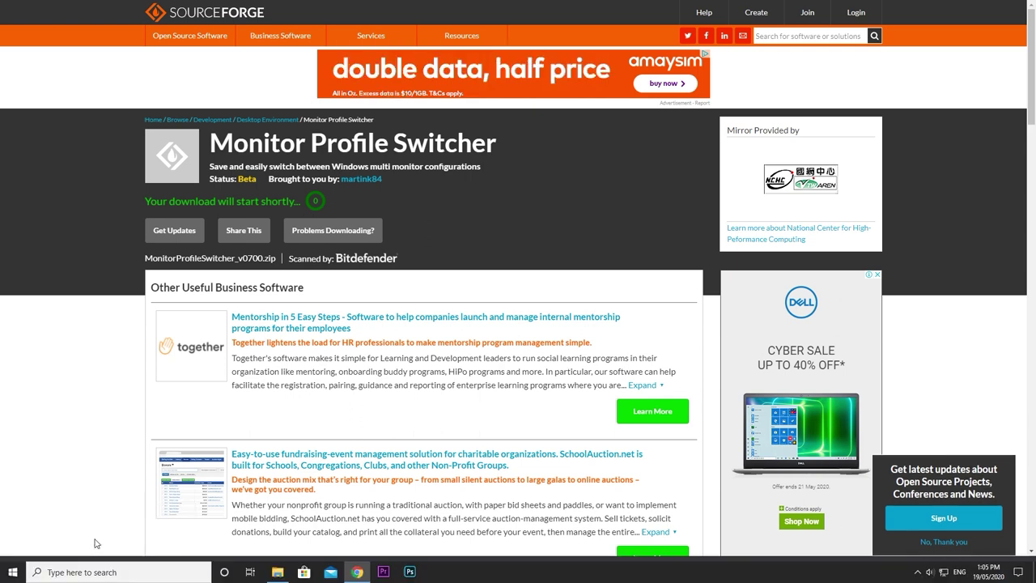
{"action": "right_click", "coordinate": [159, 130]}
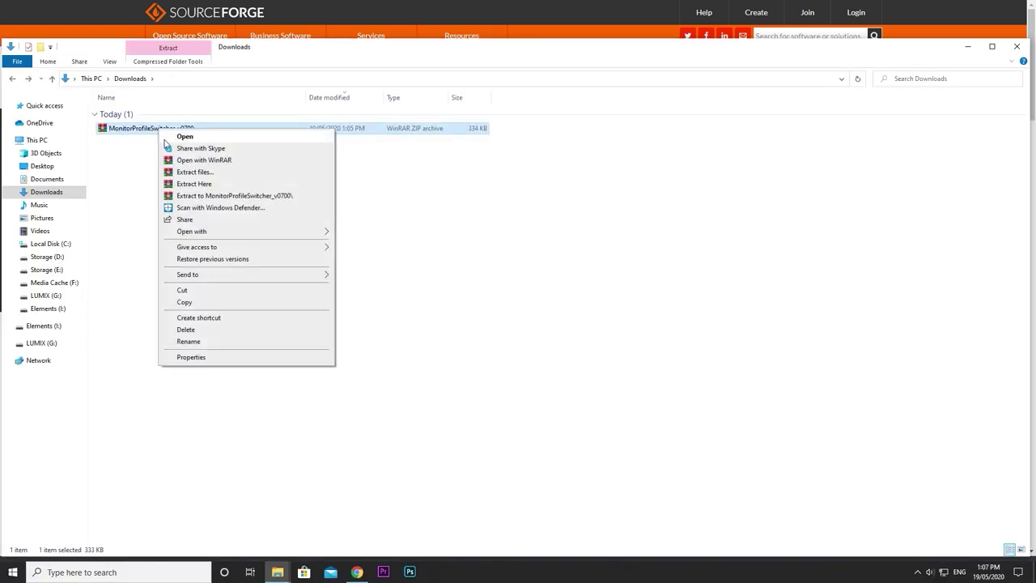
{"action": "left_click", "coordinate": [217, 196]}
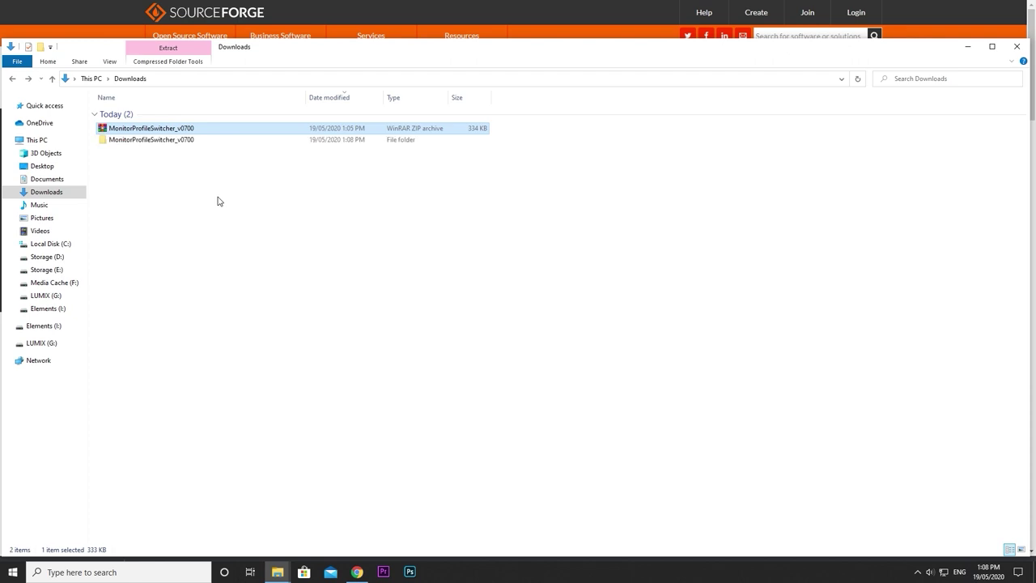
Step: Launch MonitorSwitcherGUI from the extracted folder and reveal the hidden tray icons
{"action": "double_click", "coordinate": [186, 143]}
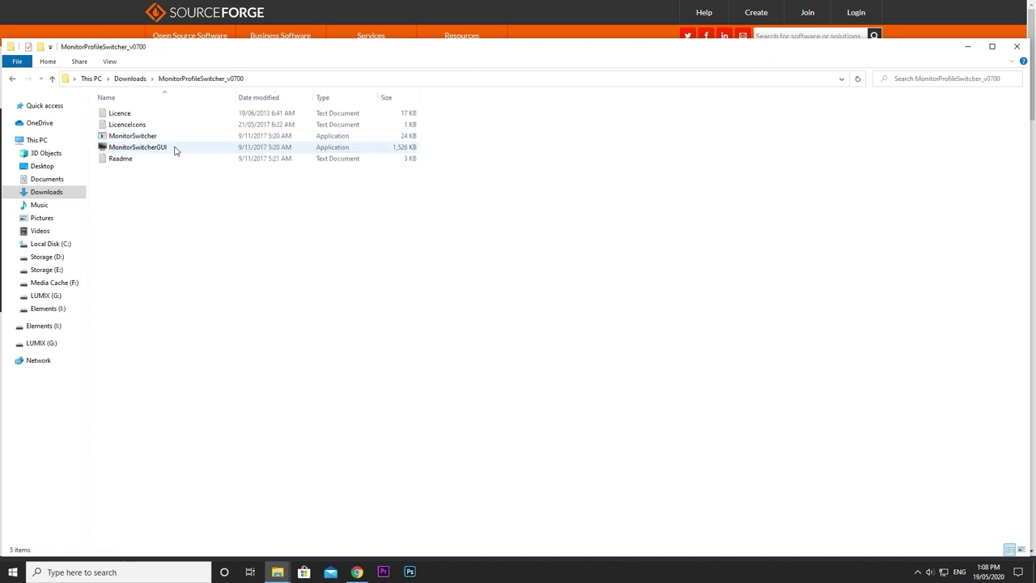
{"action": "double_click", "coordinate": [164, 151]}
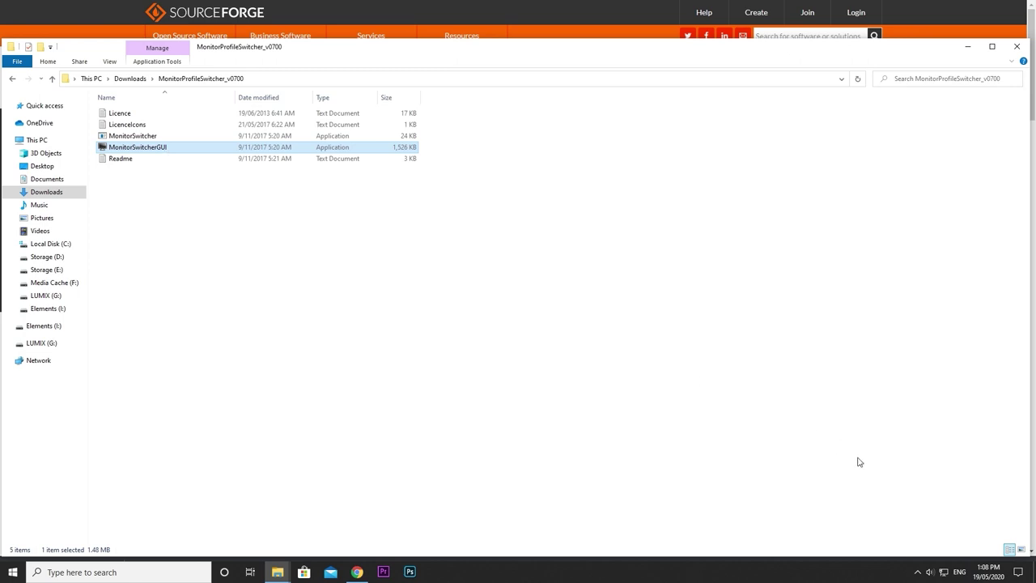
{"action": "left_click", "coordinate": [918, 573]}
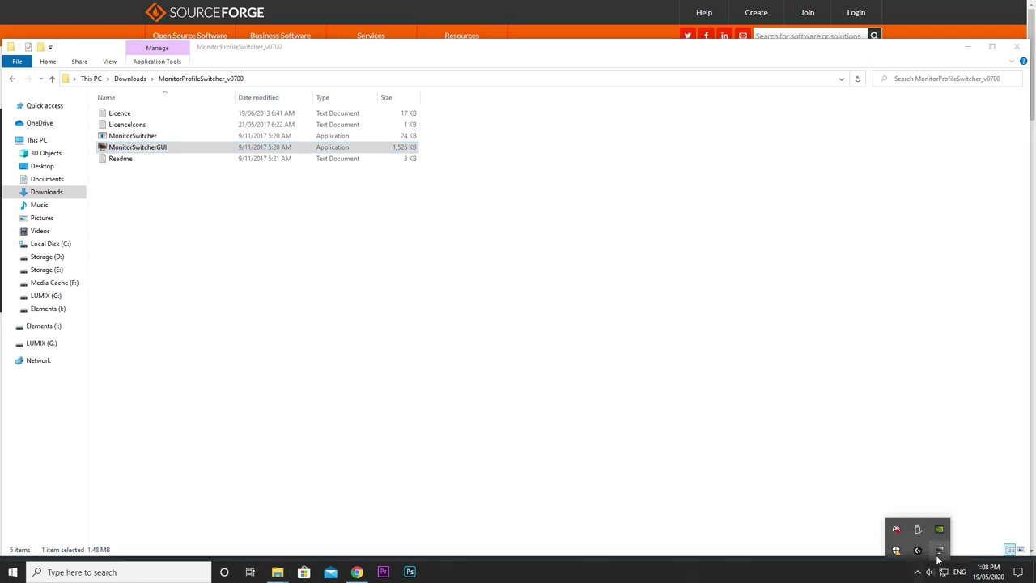
Step: Bring up the Monitor Profile Switcher tray menu with Save, Load, Delete Profile and Set Hotkeys
{"action": "right_click", "coordinate": [940, 553]}
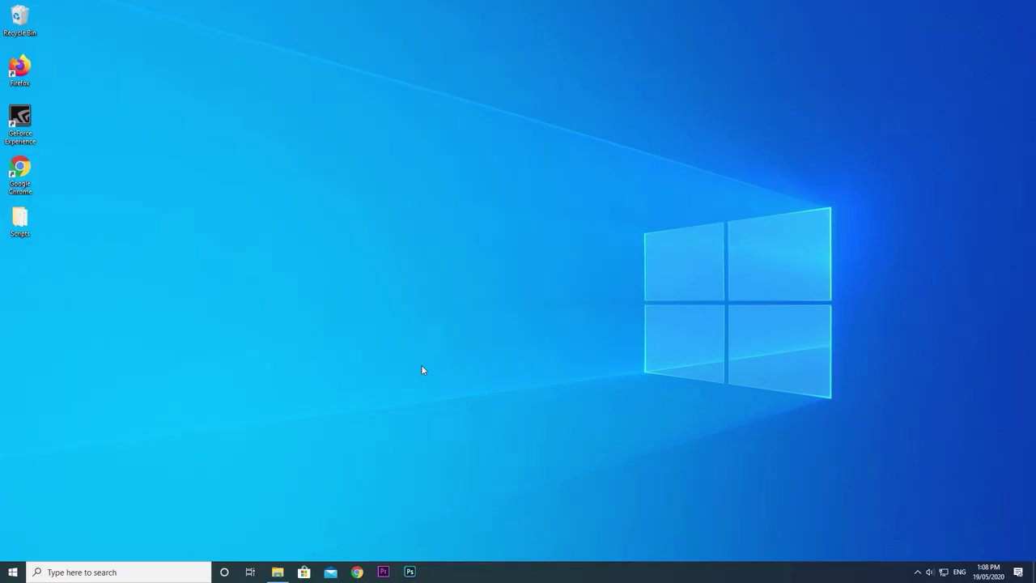
Step: Open Display settings full screen and identify which screen is display 2
{"action": "right_click", "coordinate": [423, 369]}
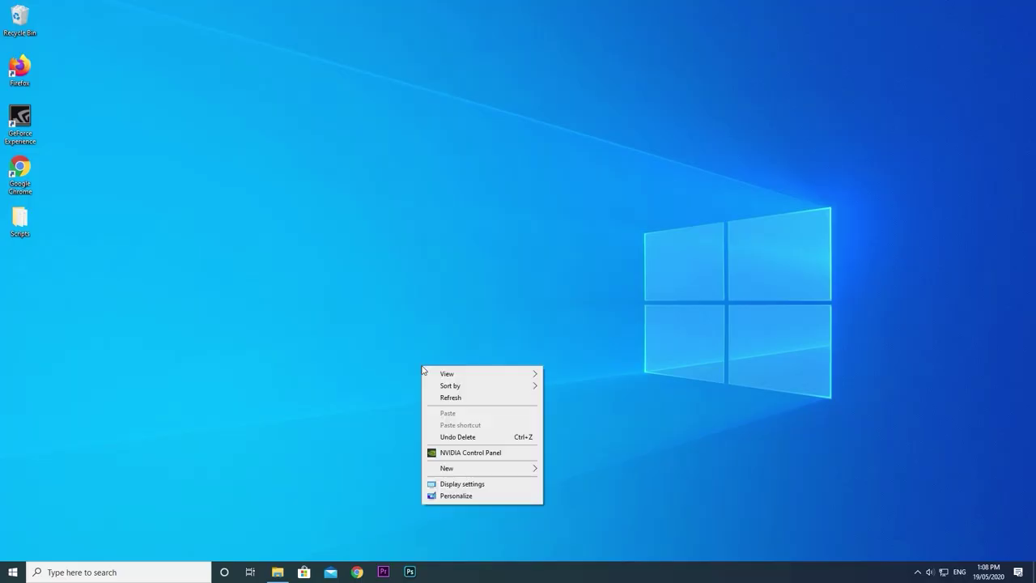
{"action": "left_click", "coordinate": [498, 486]}
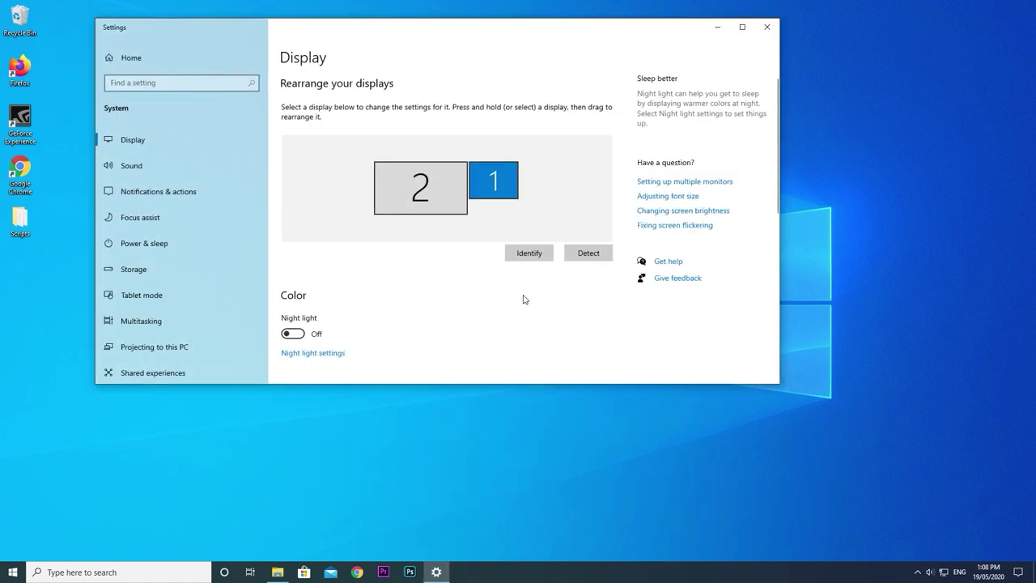
{"action": "left_click", "coordinate": [742, 27]}
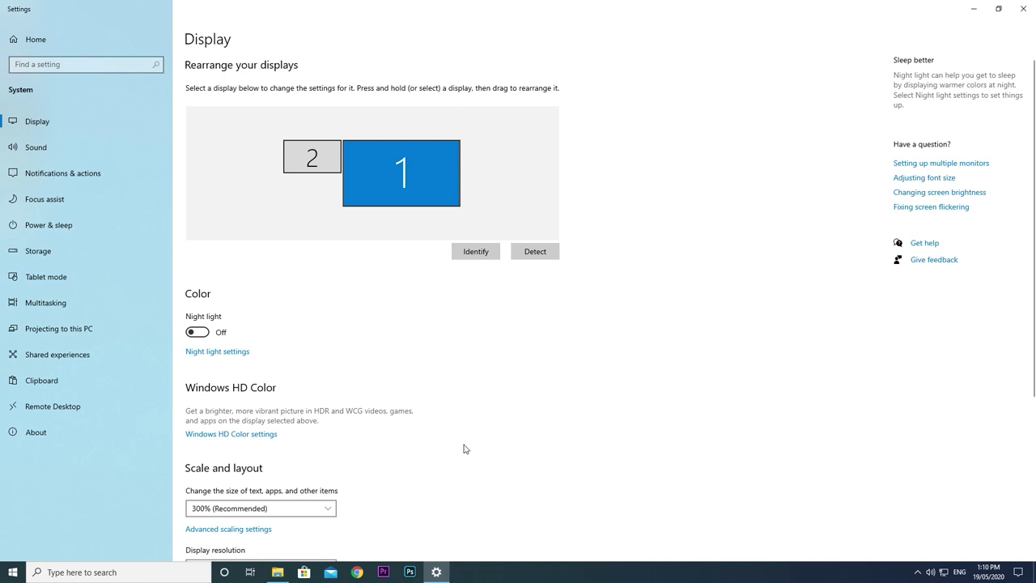
{"action": "left_click", "coordinate": [475, 259]}
Step: Set Multiple displays to Show only on 2 and keep the change
{"action": "scroll", "coordinate": [465, 293], "scroll_direction": "down", "scroll_amount": 1}
{"action": "scroll", "coordinate": [466, 293], "scroll_direction": "down", "scroll_amount": 2}
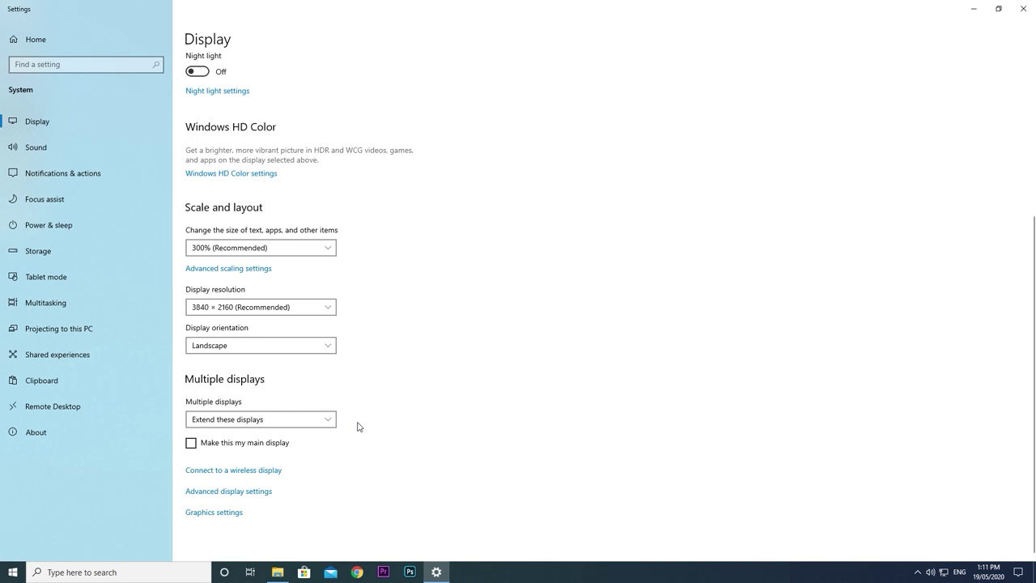
{"action": "left_click", "coordinate": [307, 420]}
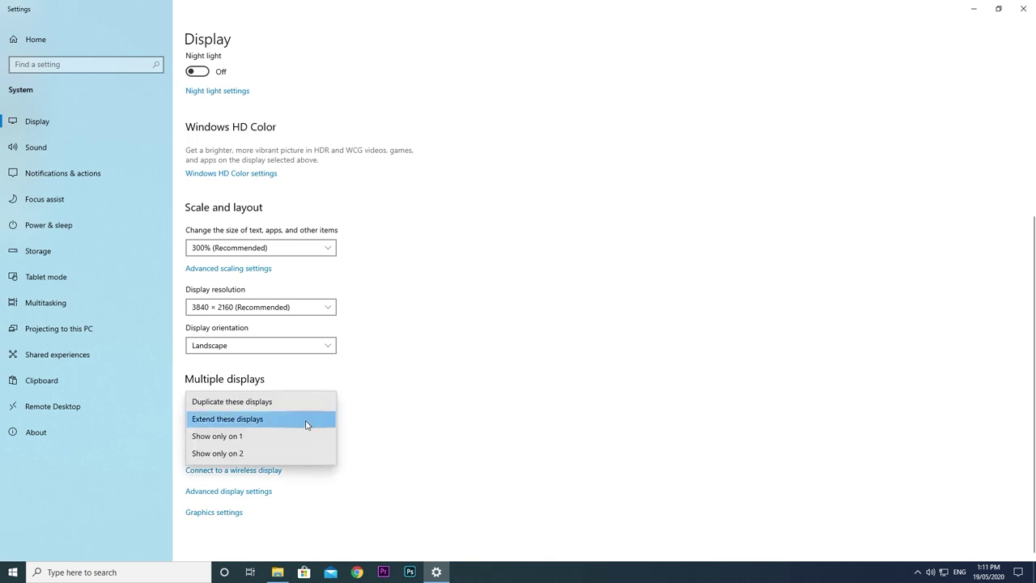
{"action": "left_click", "coordinate": [275, 460]}
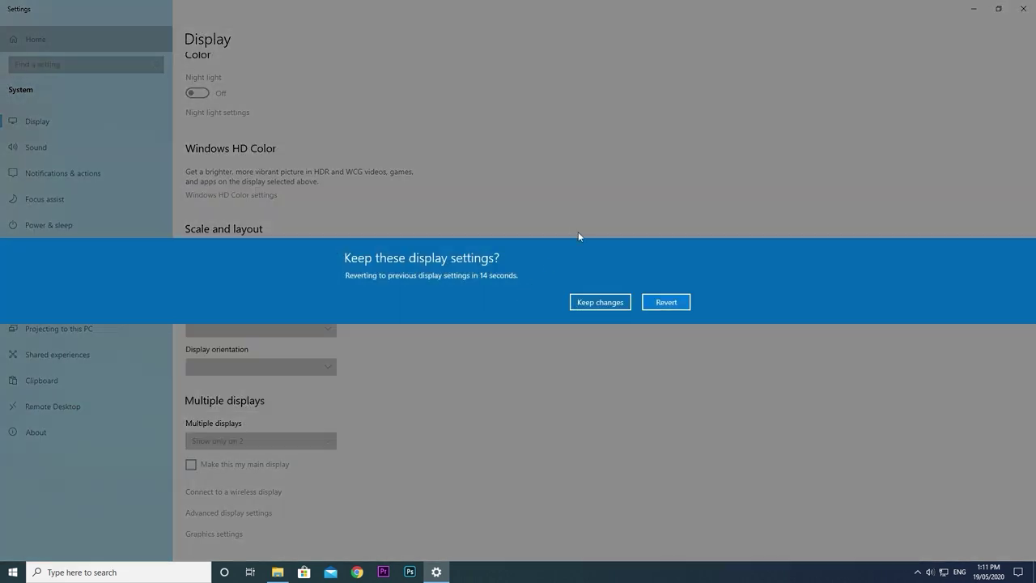
{"action": "left_click", "coordinate": [600, 302]}
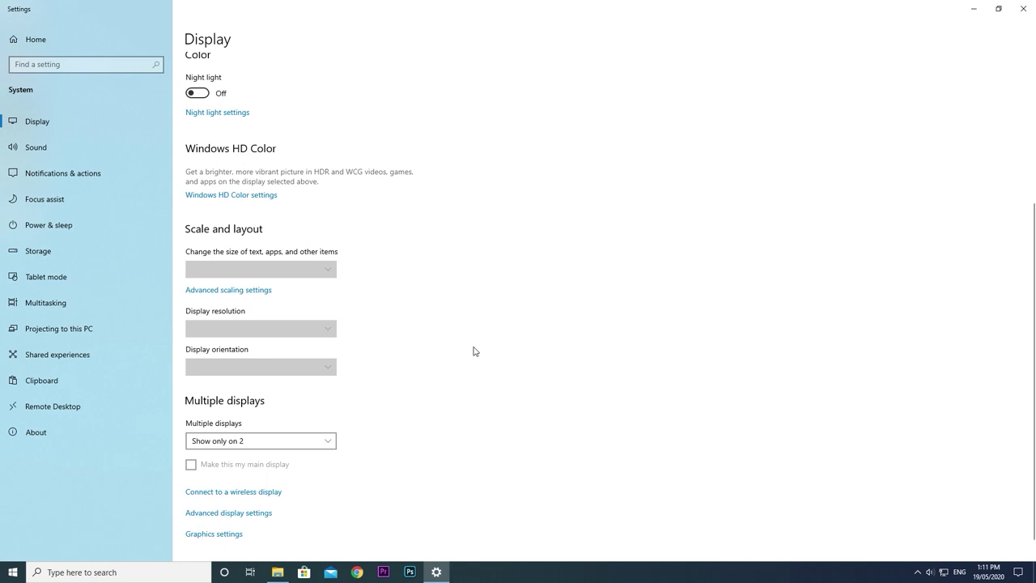
Step: View Advanced display settings for Display 2: MP59HT, showing 1920 × 1080 at 60 Hz
{"action": "scroll", "coordinate": [473, 351], "scroll_direction": "down", "scroll_amount": 1}
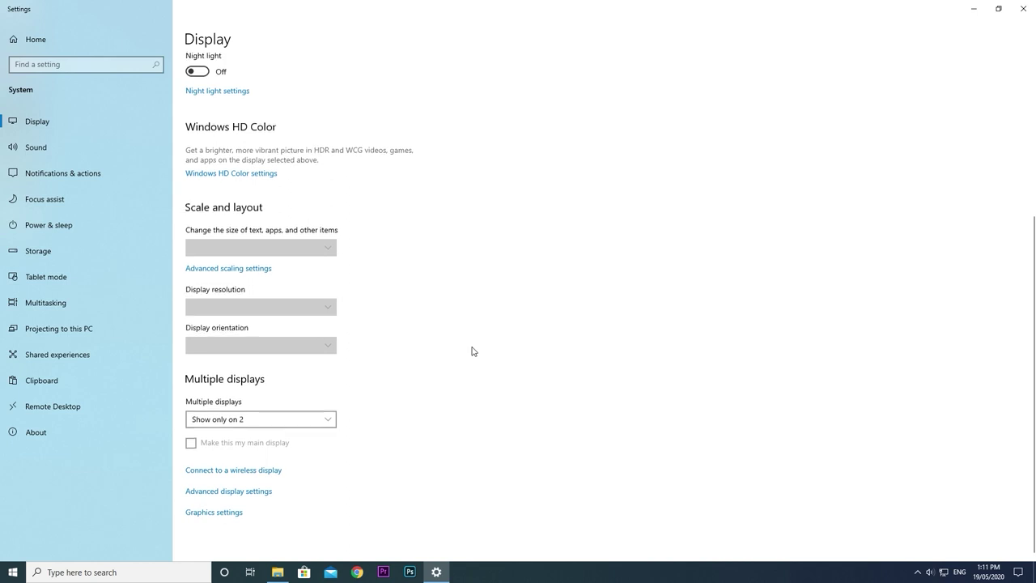
{"action": "left_click", "coordinate": [260, 492]}
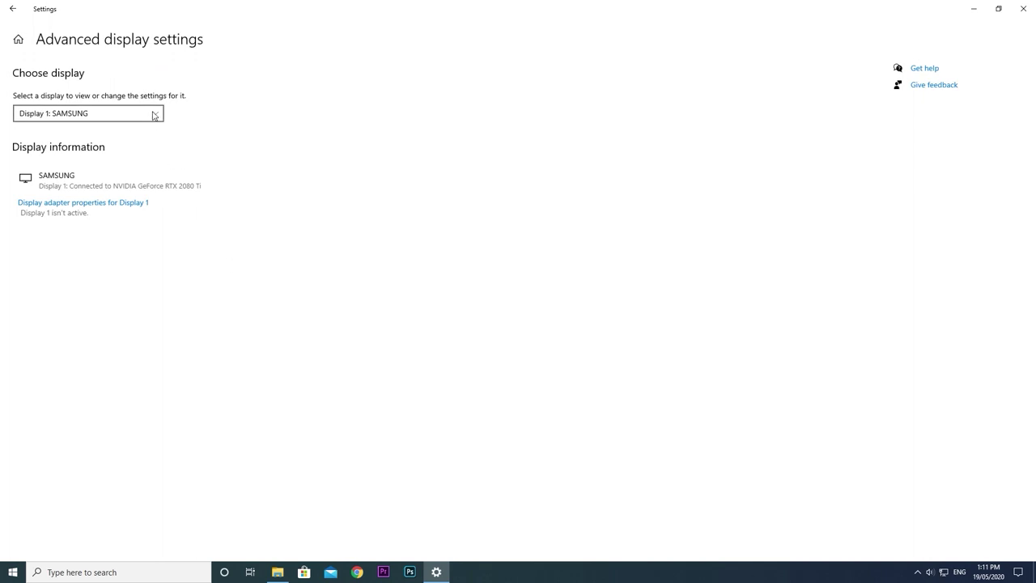
{"action": "left_click", "coordinate": [151, 115]}
{"action": "left_click", "coordinate": [122, 130]}
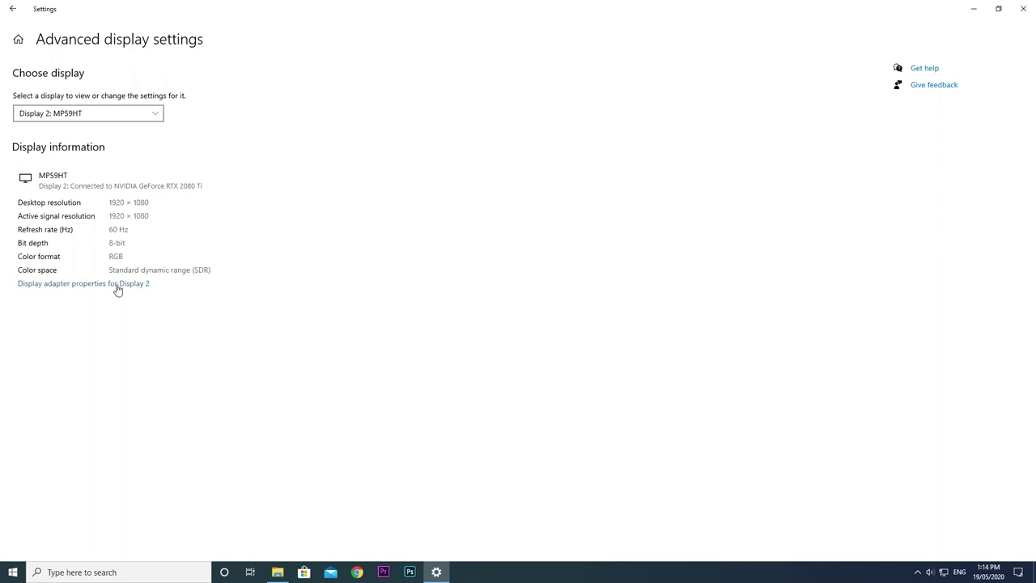
Step: Check the MP59HT's refresh rate choices on the adapter properties Monitor tab
{"action": "left_click", "coordinate": [117, 283]}
{"action": "left_click", "coordinate": [436, 572]}
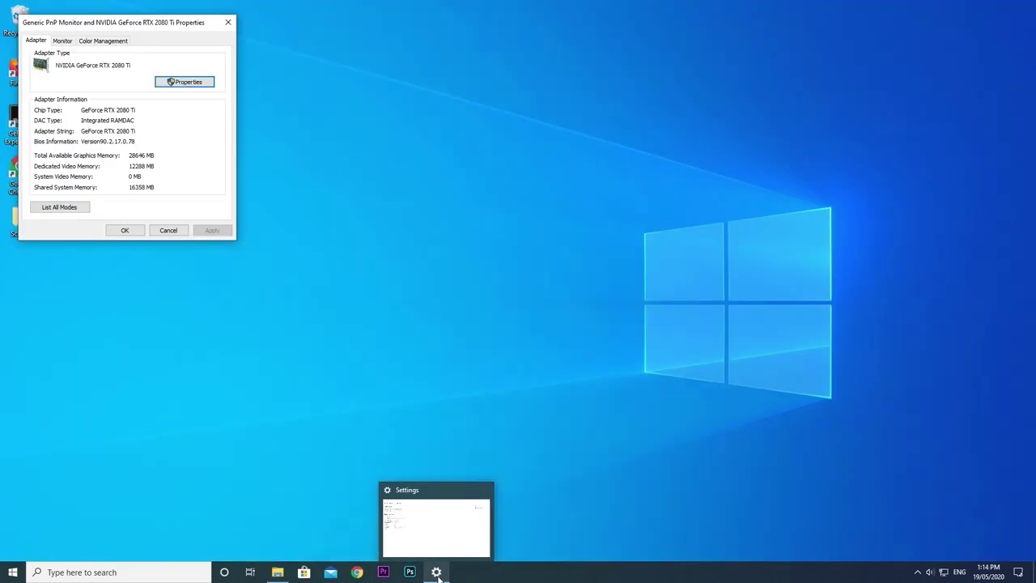
{"action": "left_click_drag", "start_coordinate": [136, 24], "coordinate": [449, 155]}
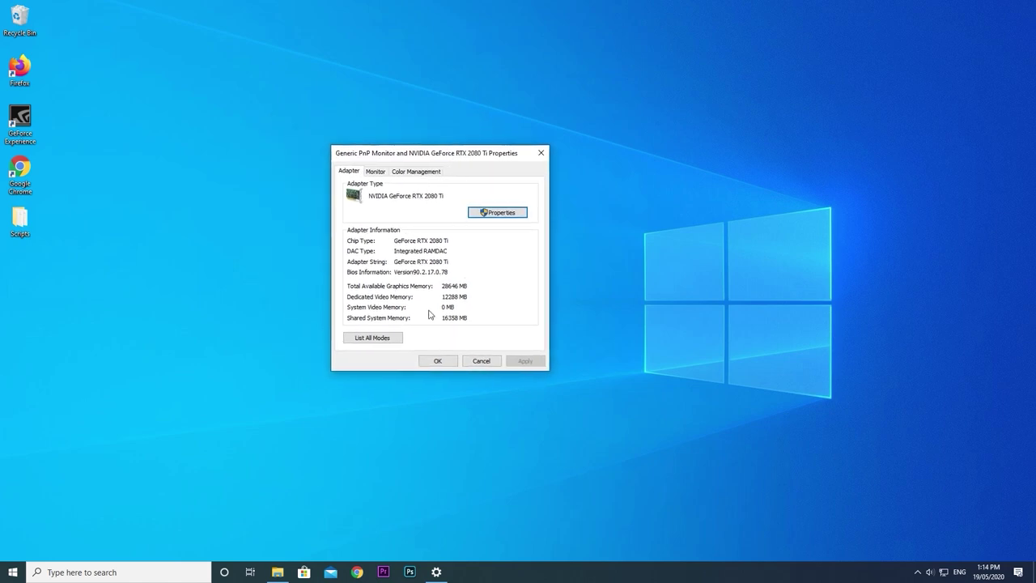
{"action": "left_click", "coordinate": [376, 173]}
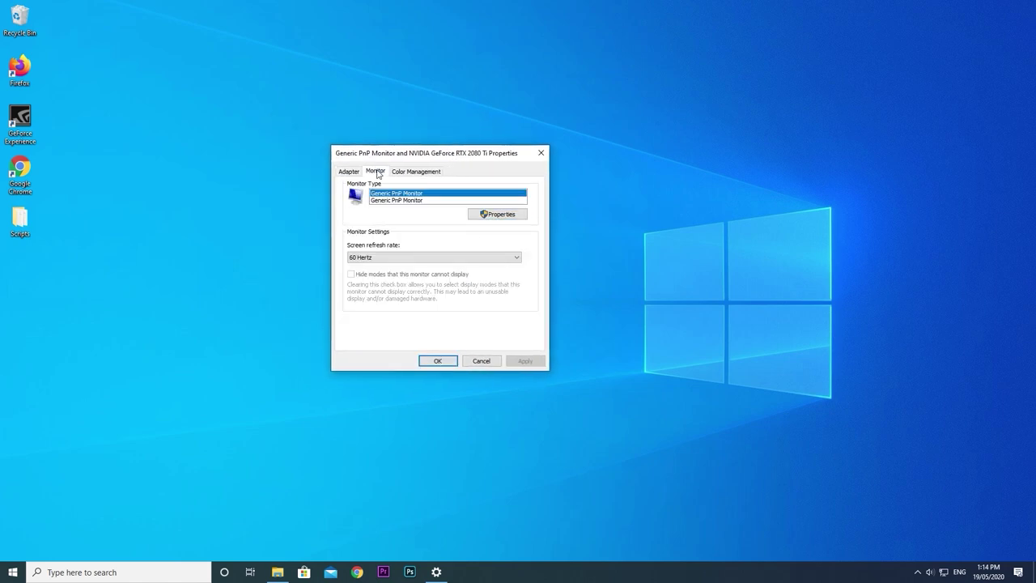
{"action": "left_click", "coordinate": [417, 259]}
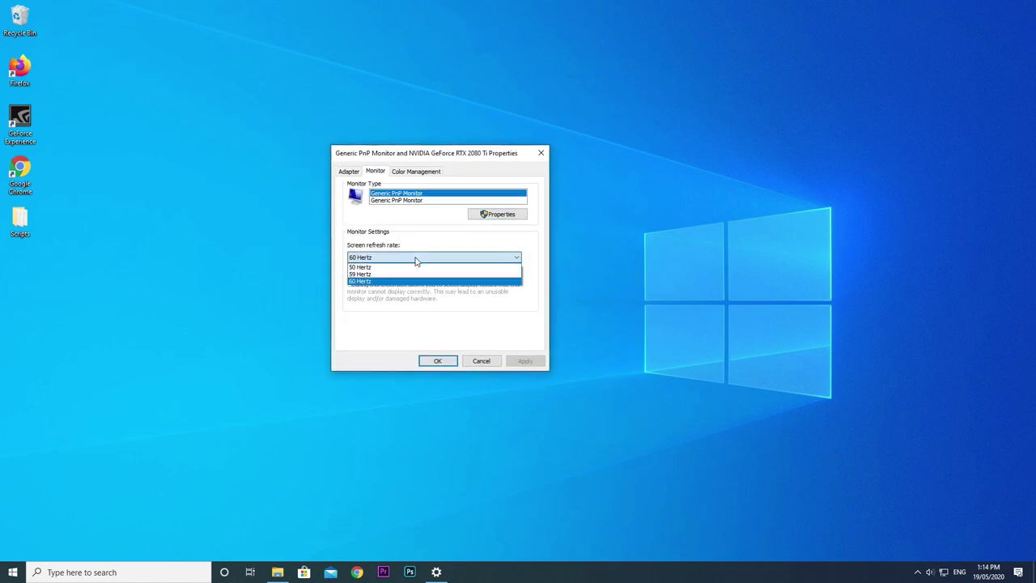
{"action": "left_click", "coordinate": [417, 259]}
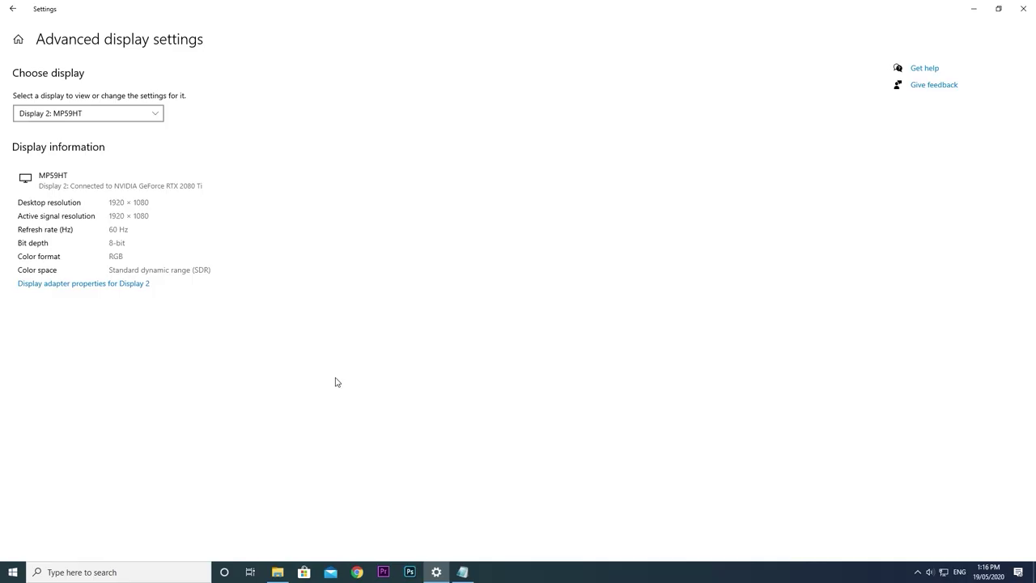
{"action": "left_click", "coordinate": [919, 571]}
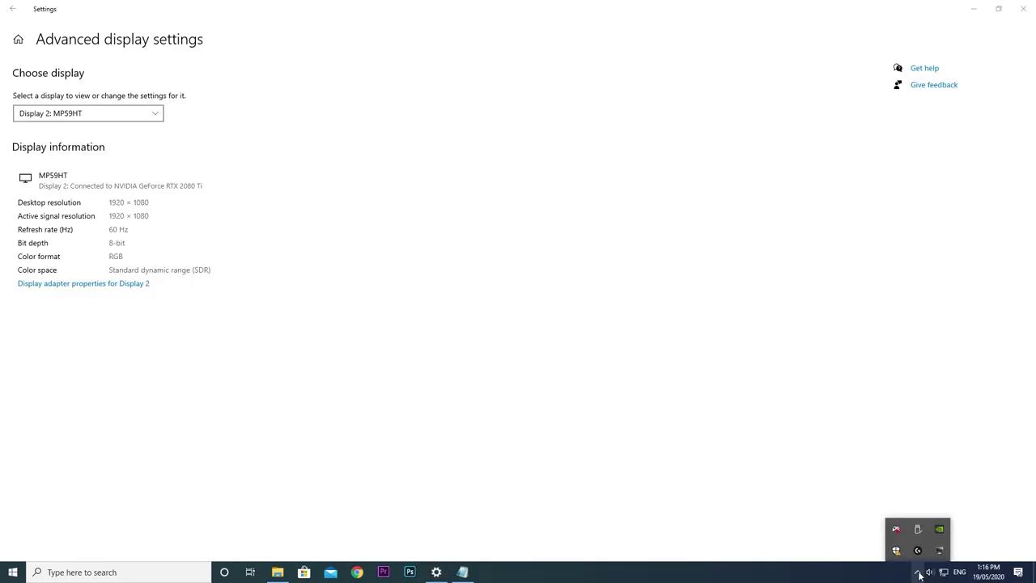
Step: Confirm the LG display runs 1080p at 60Hz in NVIDIA Control Panel, then close it
{"action": "left_click", "coordinate": [941, 531]}
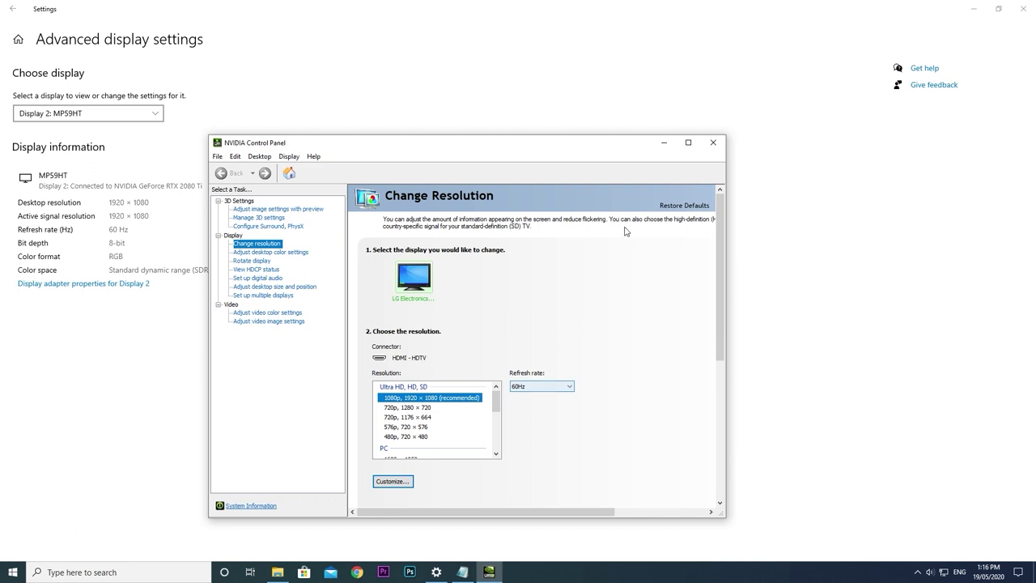
{"action": "left_click", "coordinate": [713, 142]}
{"action": "left_click", "coordinate": [917, 573]}
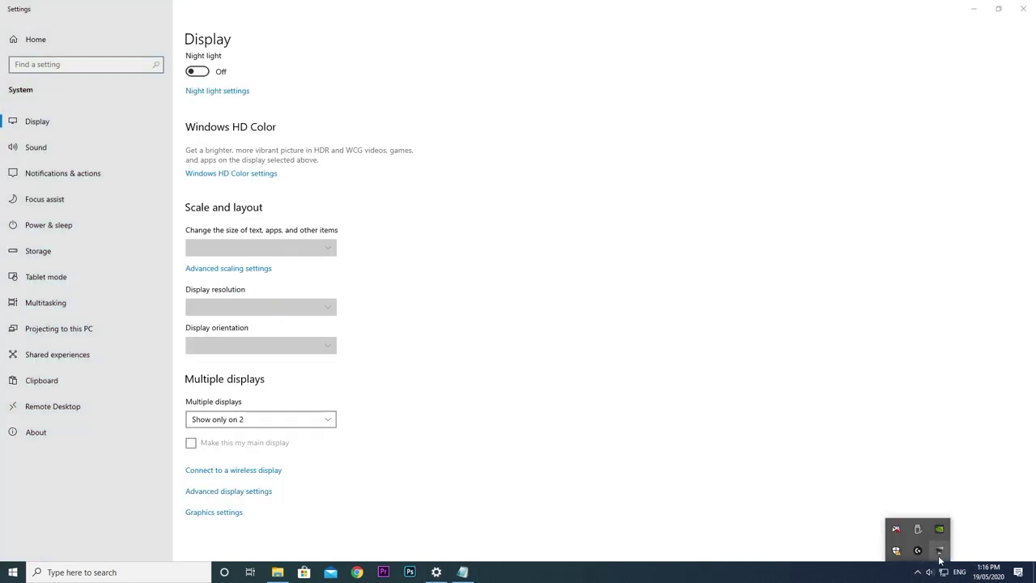
Step: Save the current display setup as a new profile named 'LG Monitor'
{"action": "right_click", "coordinate": [939, 551]}
{"action": "mouse_move", "coordinate": [888, 470]}
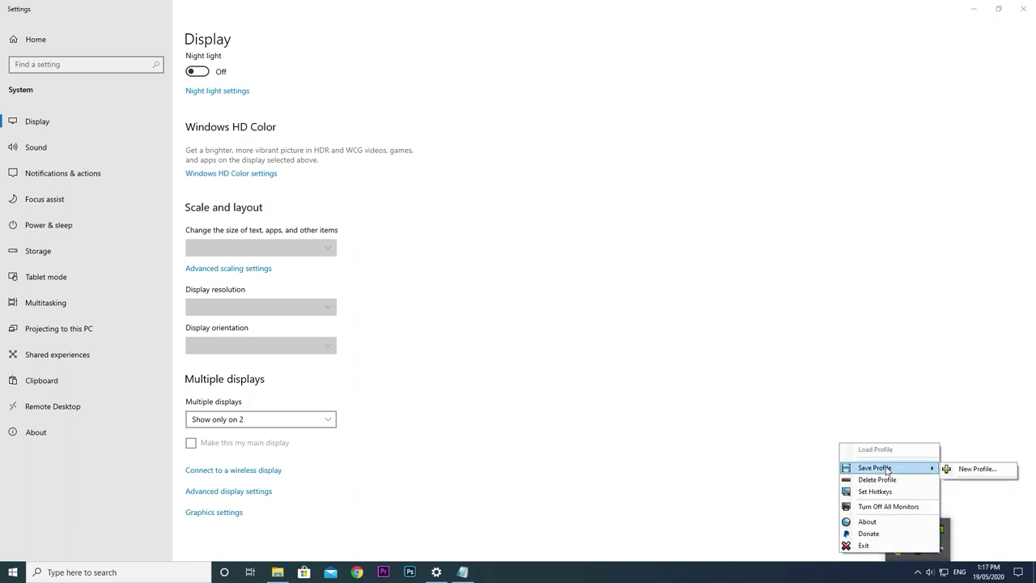
{"action": "left_click", "coordinate": [955, 469]}
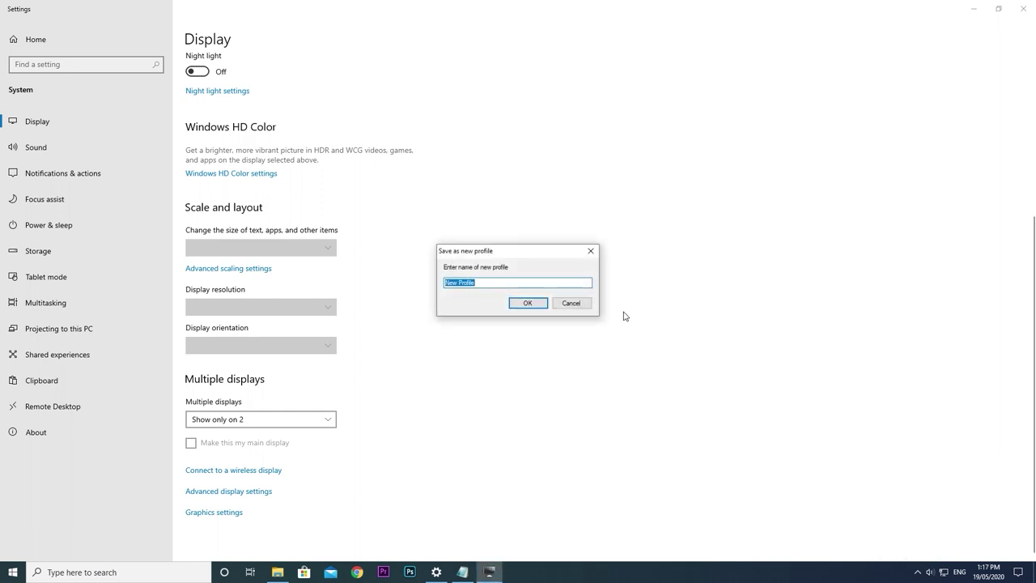
{"action": "type", "text": "LG Monitor"}
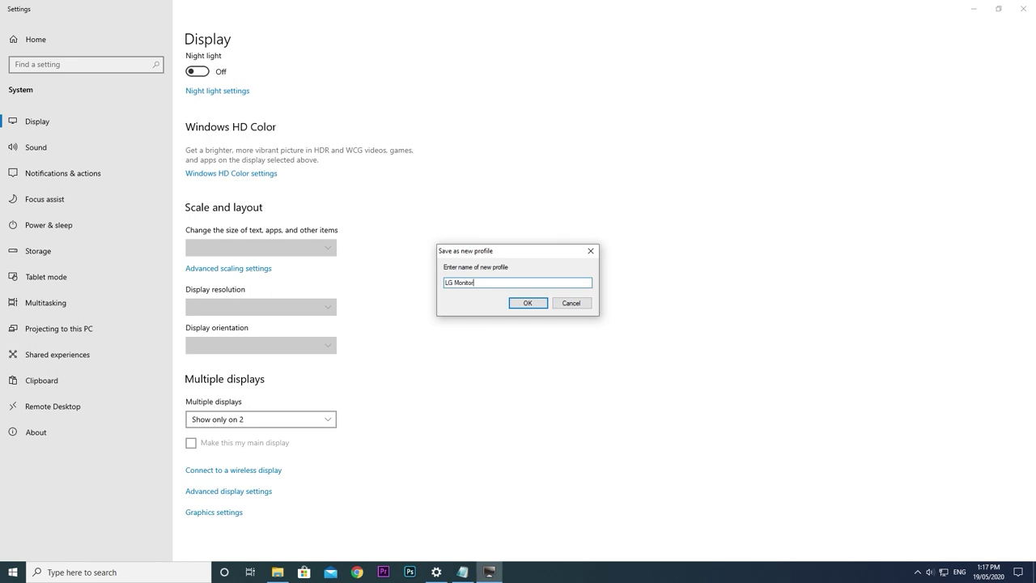
{"action": "key", "text": "Return"}
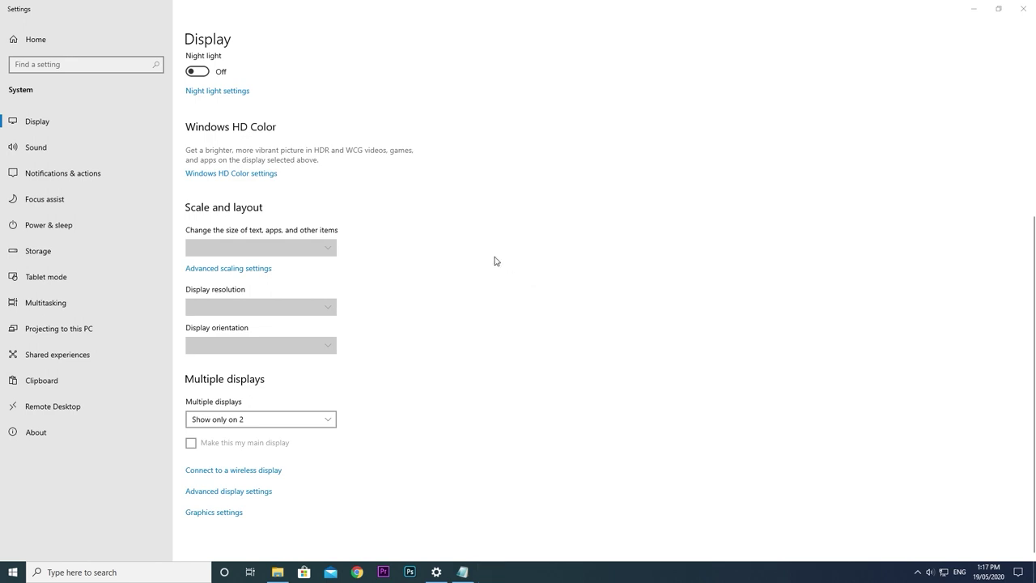
Step: Verify LG Monitor is listed in the profile menu and open the Multiple displays choices
{"action": "left_click", "coordinate": [918, 572]}
{"action": "left_click", "coordinate": [939, 552]}
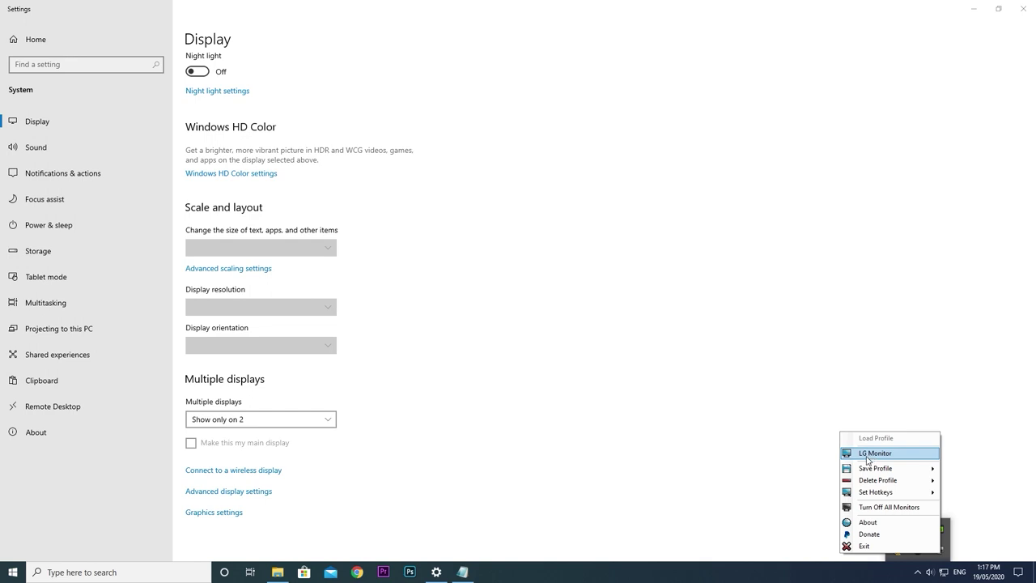
{"action": "left_click", "coordinate": [664, 451]}
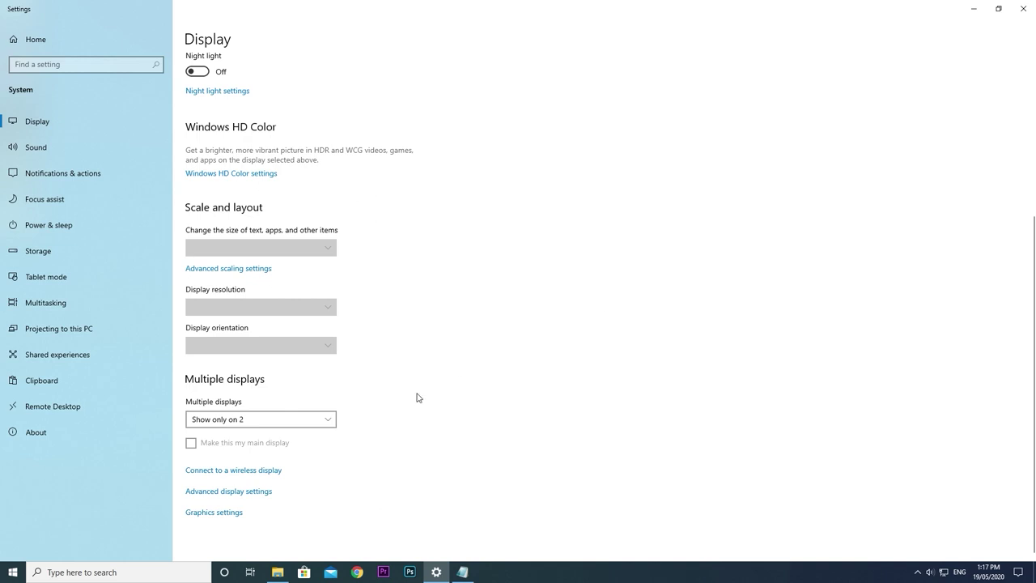
{"action": "left_click", "coordinate": [316, 423]}
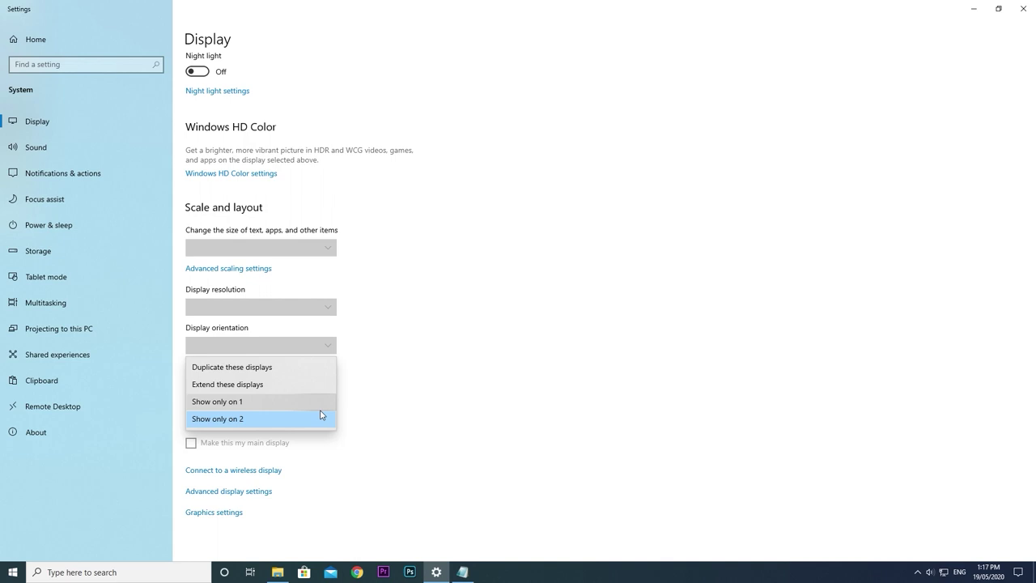
Step: Switch Multiple displays to Show only on 1 and open Advanced display settings
{"action": "left_click", "coordinate": [321, 417]}
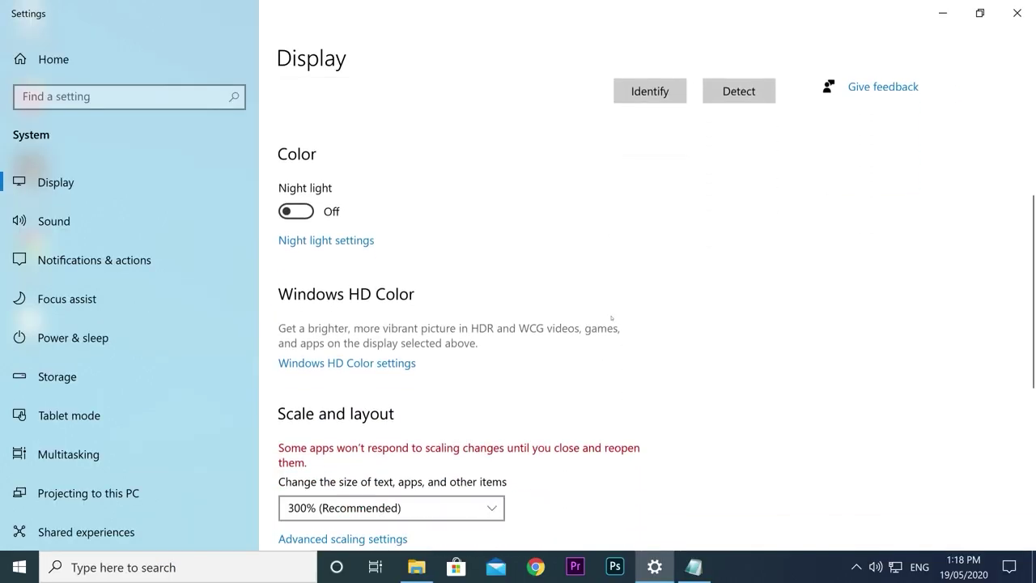
{"action": "scroll", "coordinate": [611, 318], "scroll_direction": "down", "scroll_amount": 5}
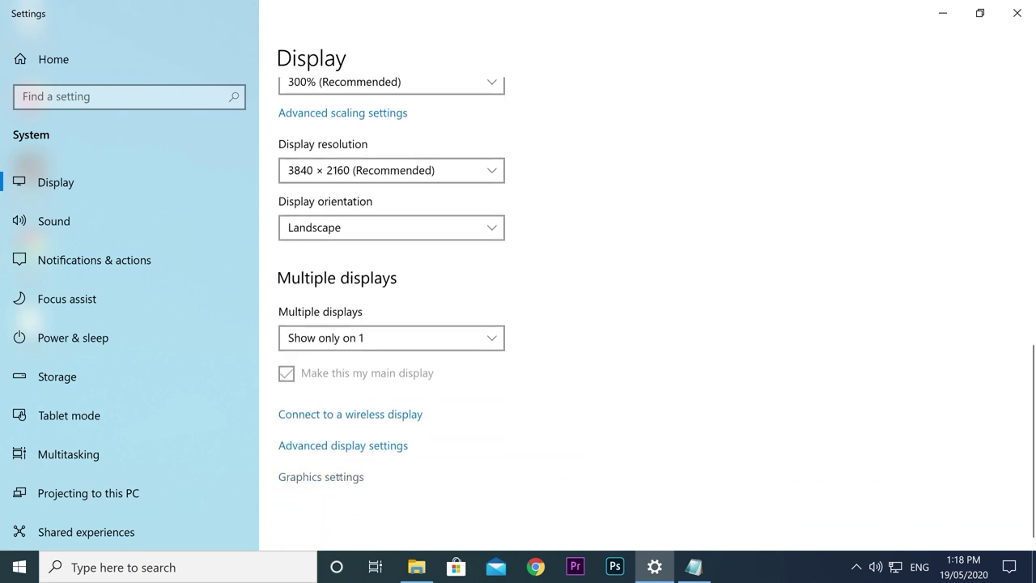
{"action": "left_click", "coordinate": [348, 449]}
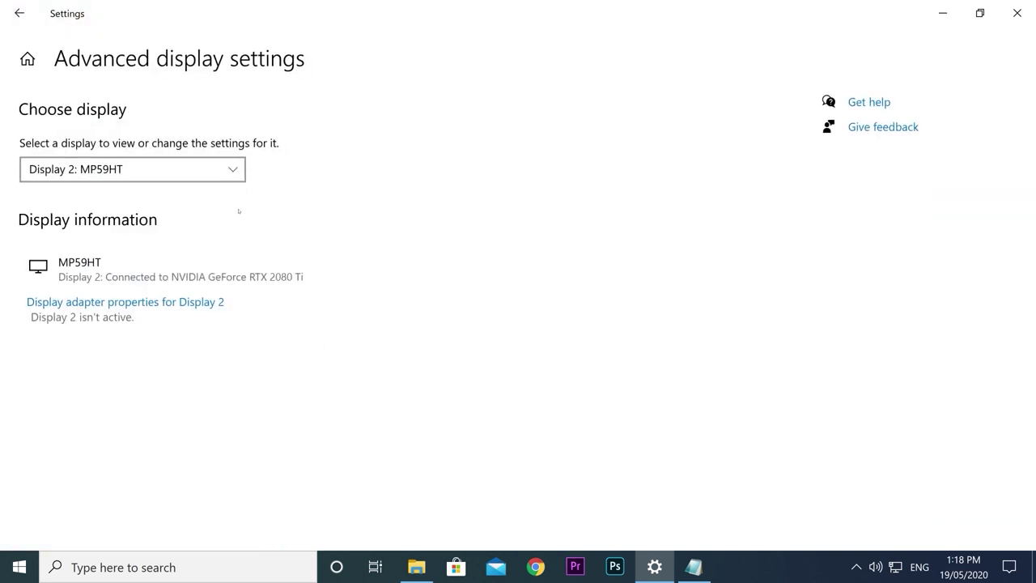
Step: Set Display 1: SAMSUNG's screen refresh rate to 60 Hertz, apply and keep it
{"action": "left_click", "coordinate": [230, 169]}
{"action": "left_click", "coordinate": [213, 141]}
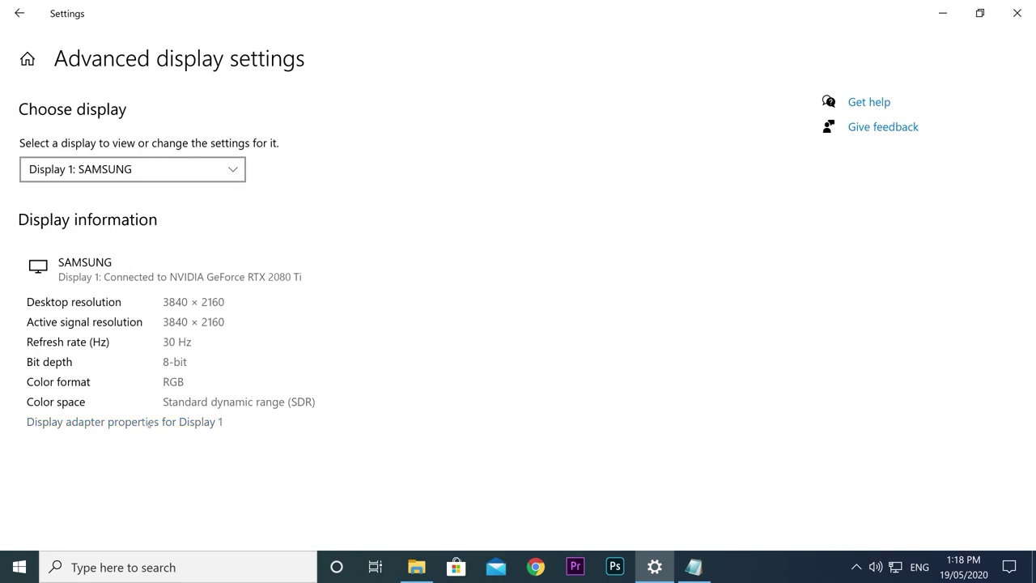
{"action": "left_click", "coordinate": [932, 14]}
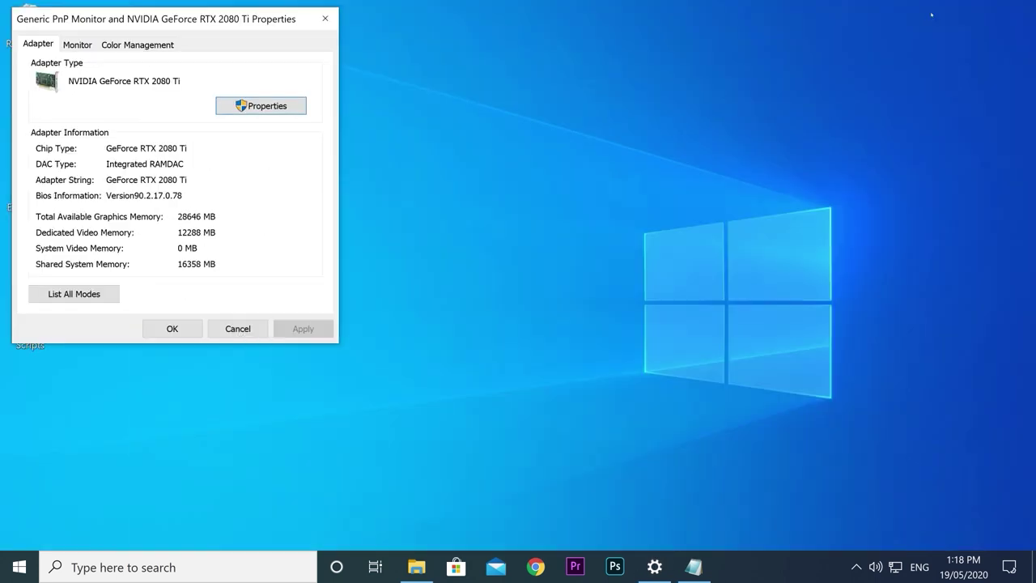
{"action": "left_click", "coordinate": [78, 45]}
{"action": "left_click", "coordinate": [93, 171]}
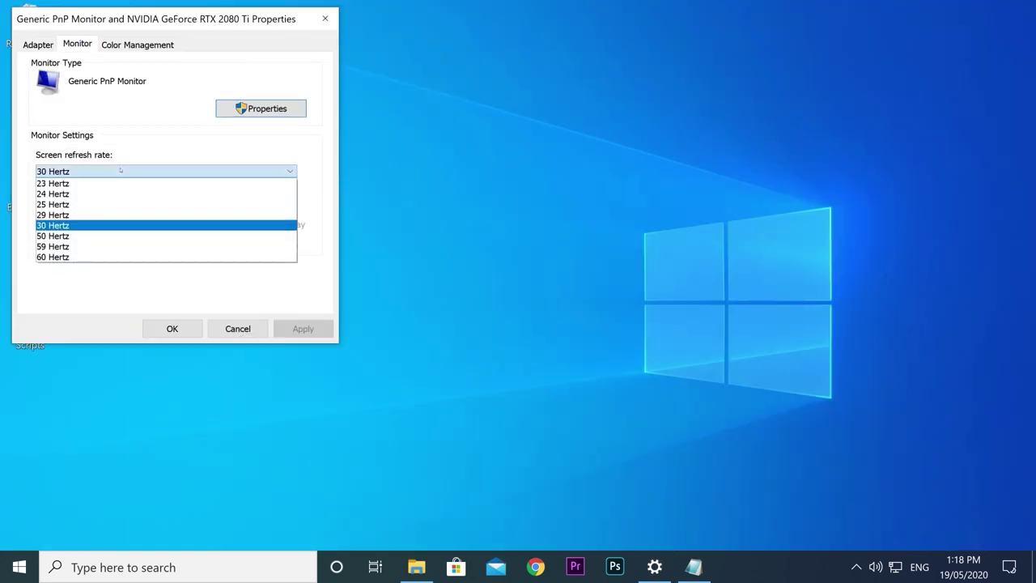
{"action": "left_click", "coordinate": [96, 257]}
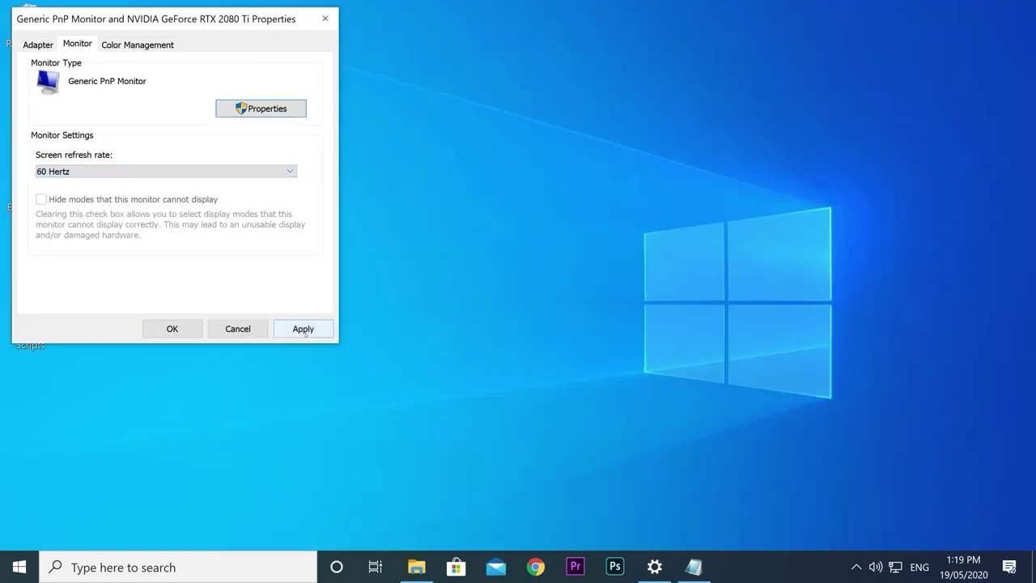
{"action": "left_click", "coordinate": [303, 328]}
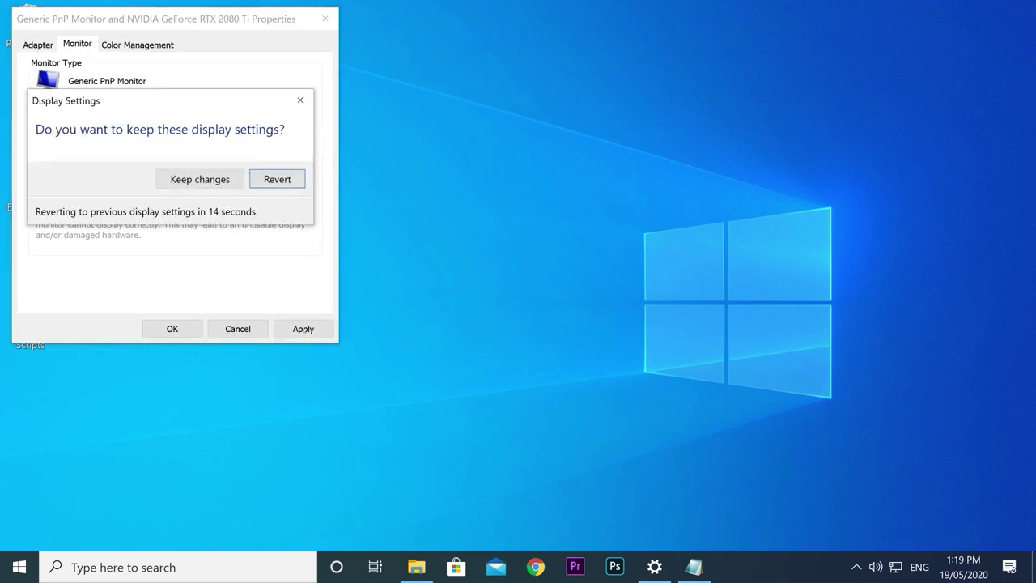
{"action": "left_click", "coordinate": [200, 179]}
Step: Close the monitor properties and save the current setup as a new profile 'Samsung TV'
{"action": "left_click", "coordinate": [166, 330]}
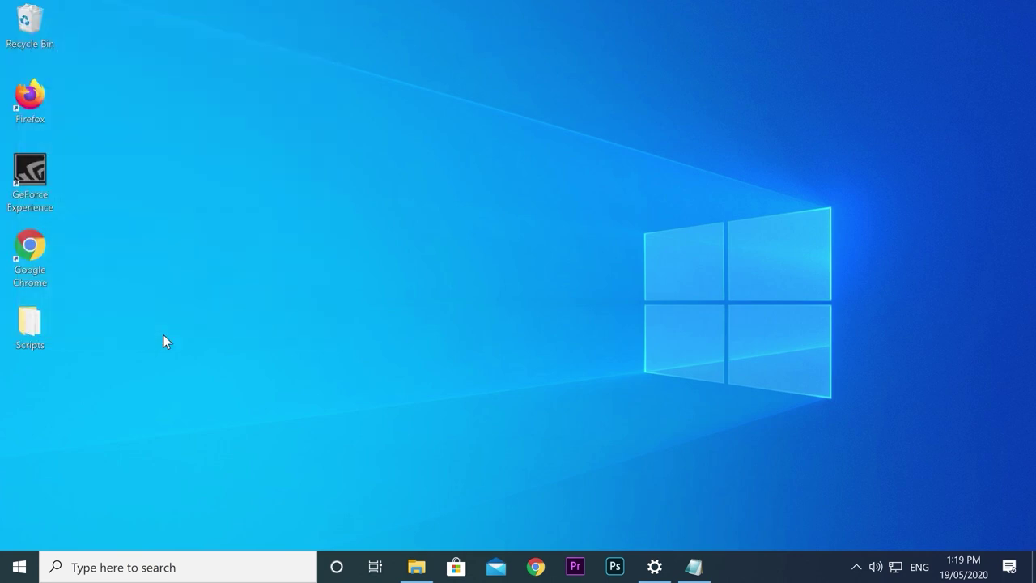
{"action": "left_click", "coordinate": [857, 567]}
{"action": "right_click", "coordinate": [888, 536]}
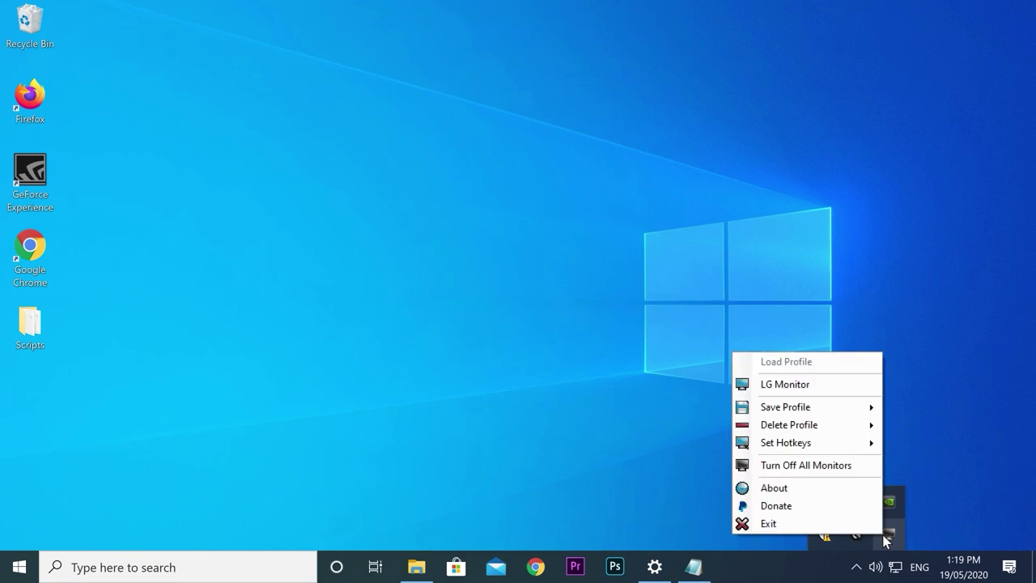
{"action": "mouse_move", "coordinate": [826, 409]}
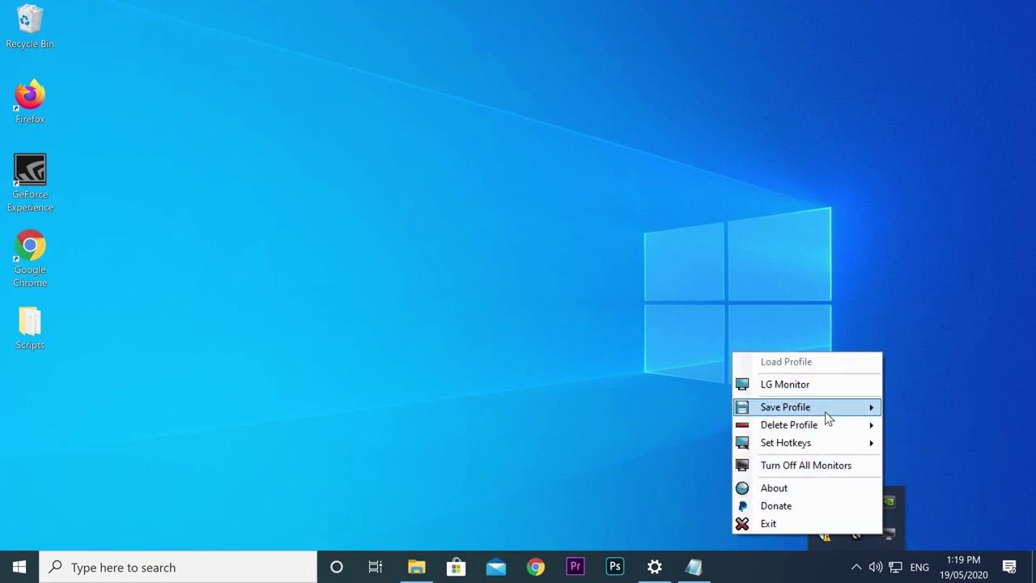
{"action": "left_click", "coordinate": [911, 405]}
{"action": "type", "text": "Samsung TV"}
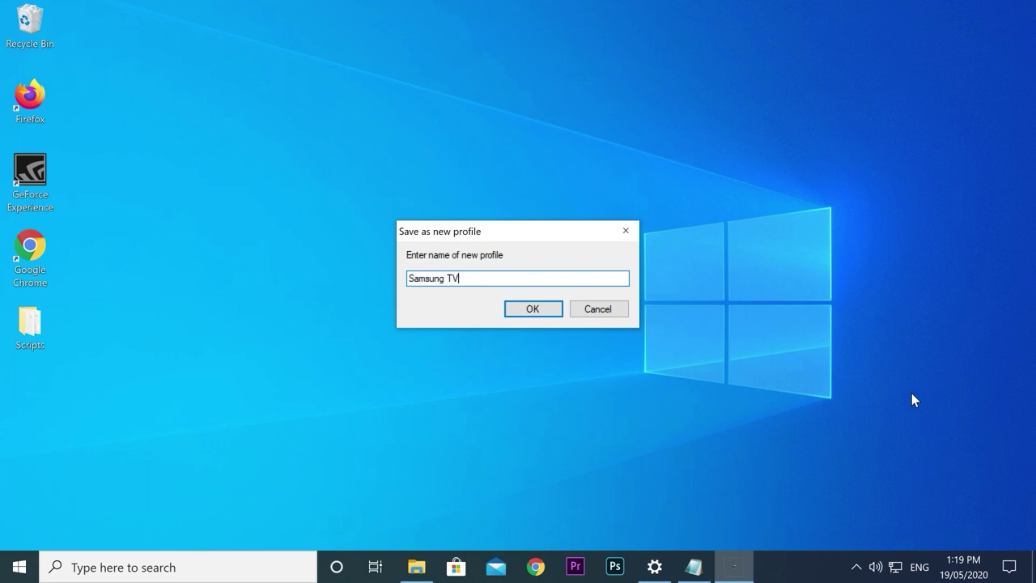
{"action": "key", "text": "Return"}
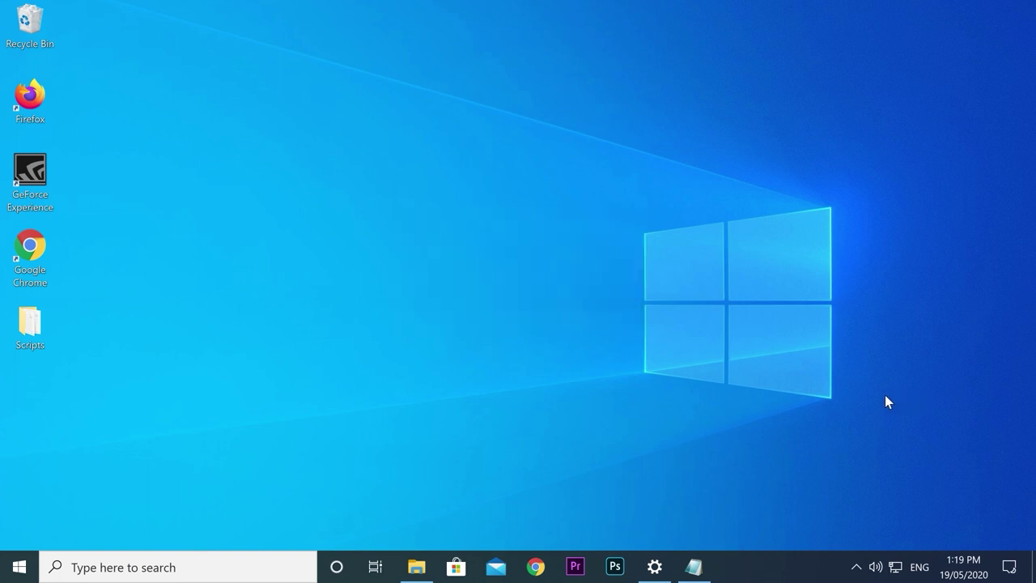
Step: Assign the PageUp hotkey to the LG Monitor profile
{"action": "left_click", "coordinate": [855, 566]}
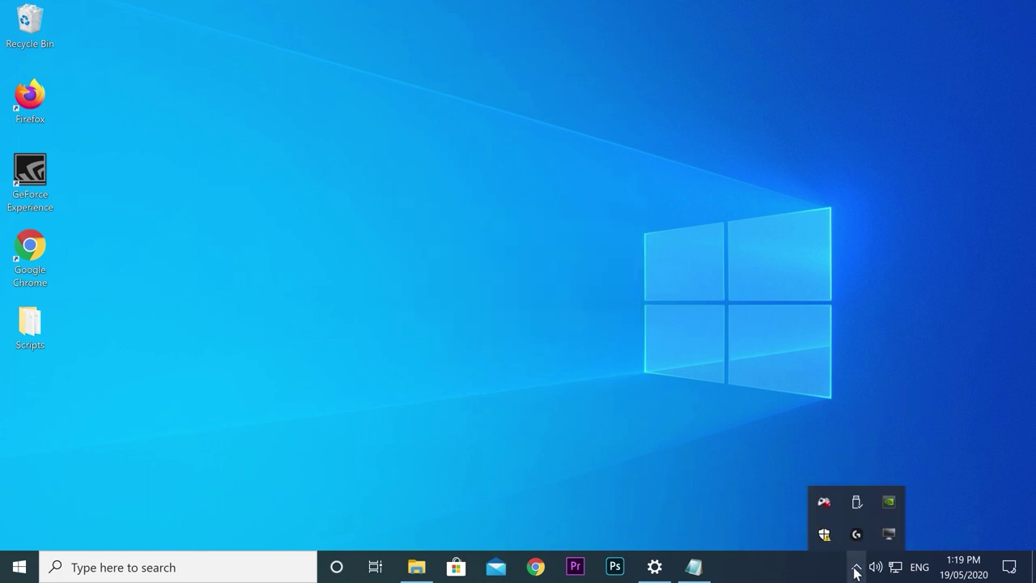
{"action": "right_click", "coordinate": [890, 541]}
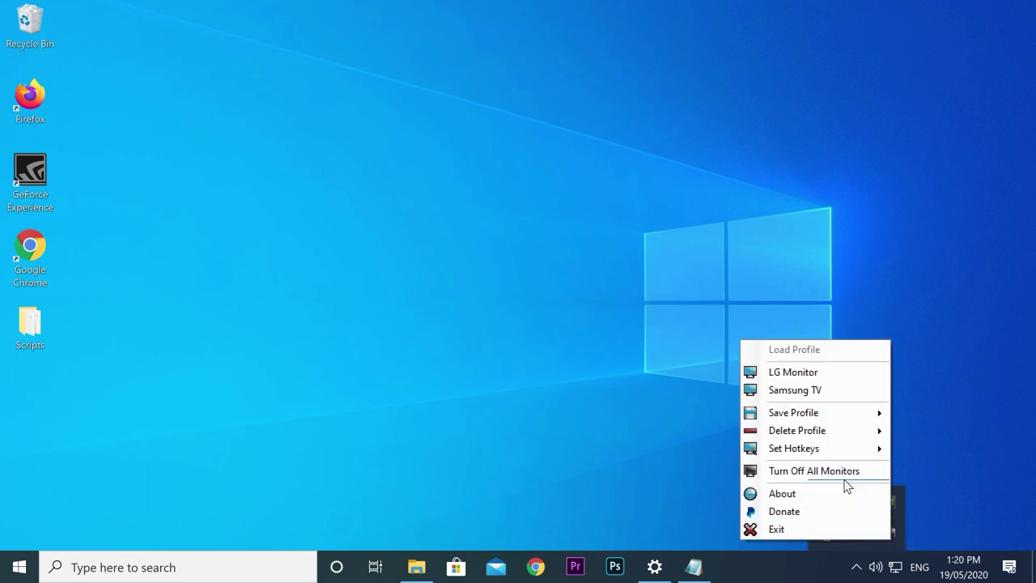
{"action": "mouse_move", "coordinate": [782, 456]}
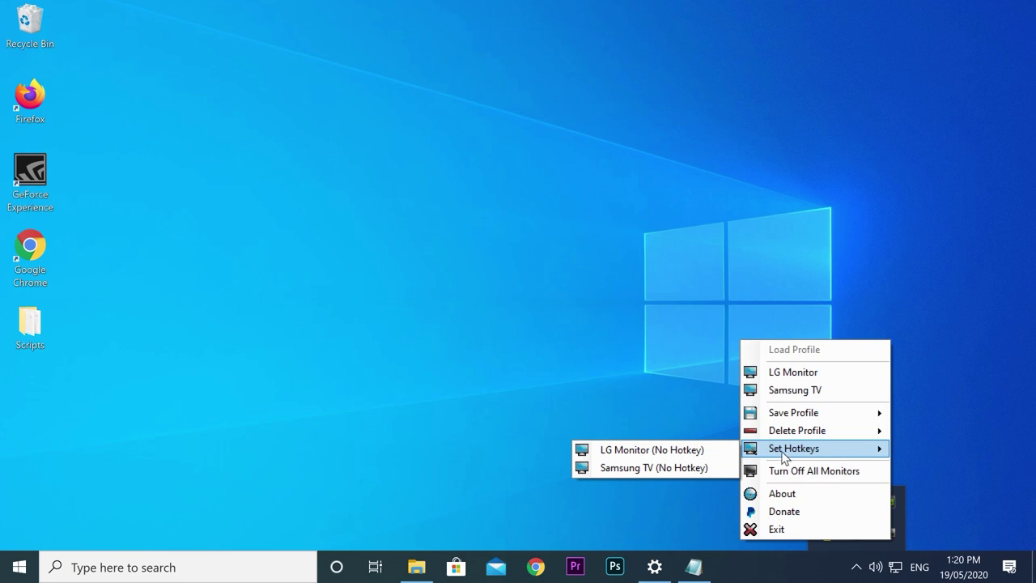
{"action": "left_click", "coordinate": [701, 449]}
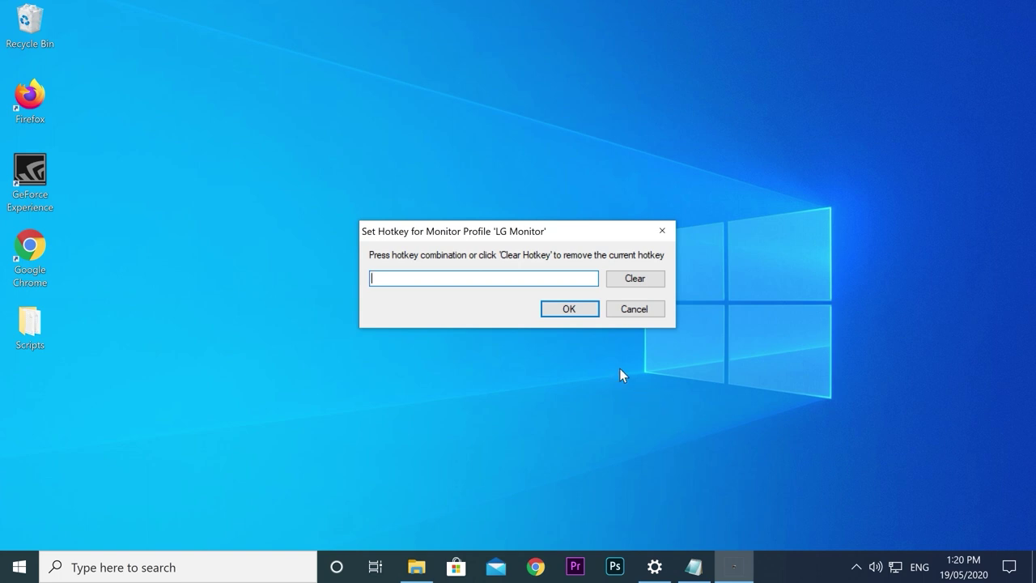
{"action": "key", "text": "Page_Up"}
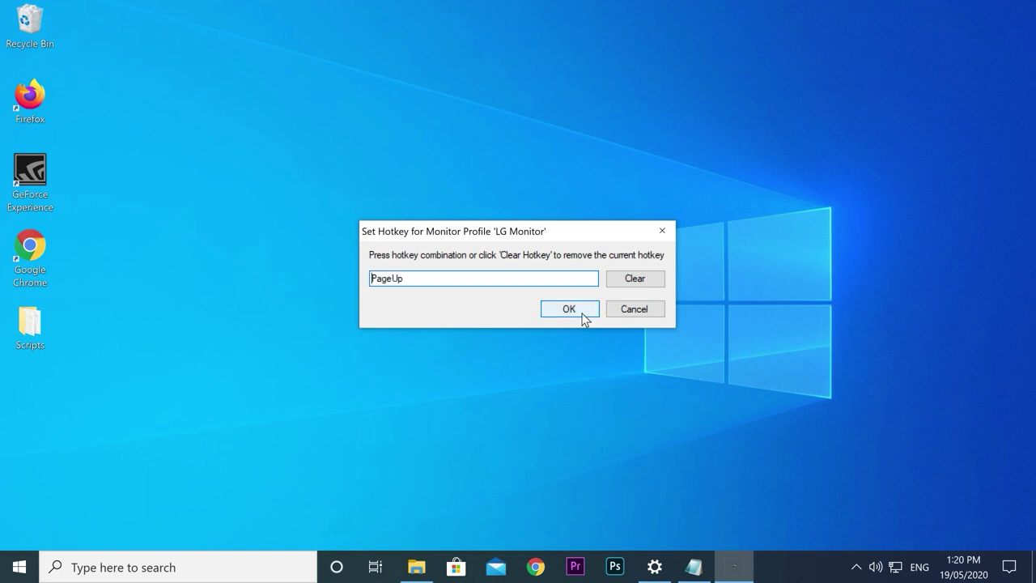
{"action": "left_click", "coordinate": [584, 317]}
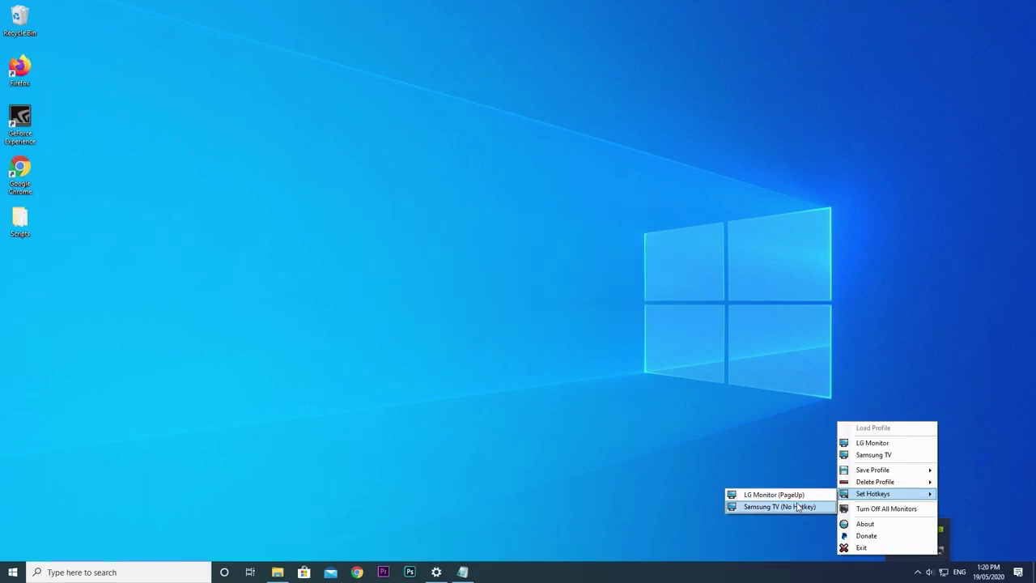
Step: Assign the Page Down (Next) hotkey to the Samsung TV profile
{"action": "left_click", "coordinate": [798, 507]}
{"action": "key", "text": "Page_Down"}
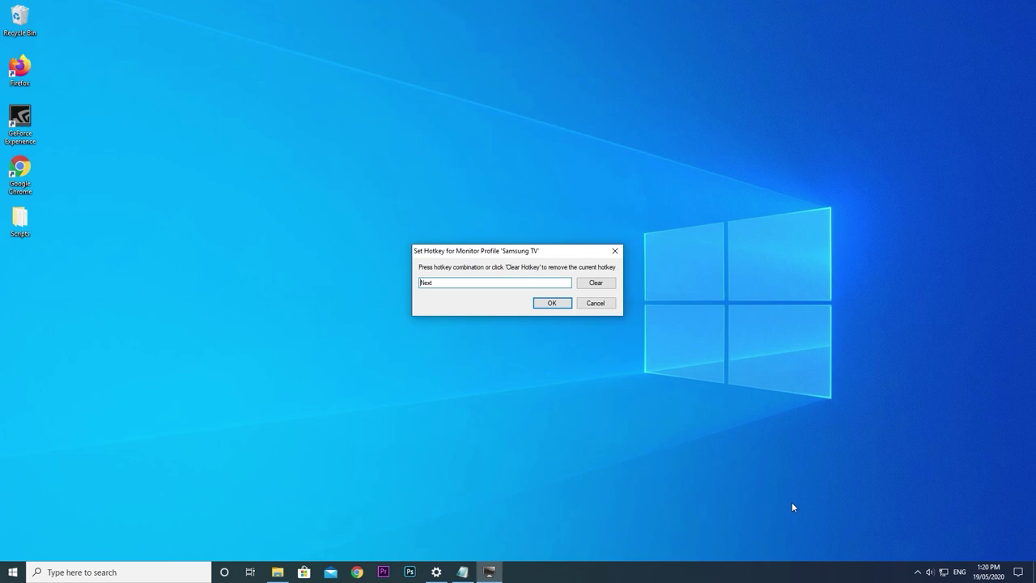
{"action": "left_click", "coordinate": [554, 303]}
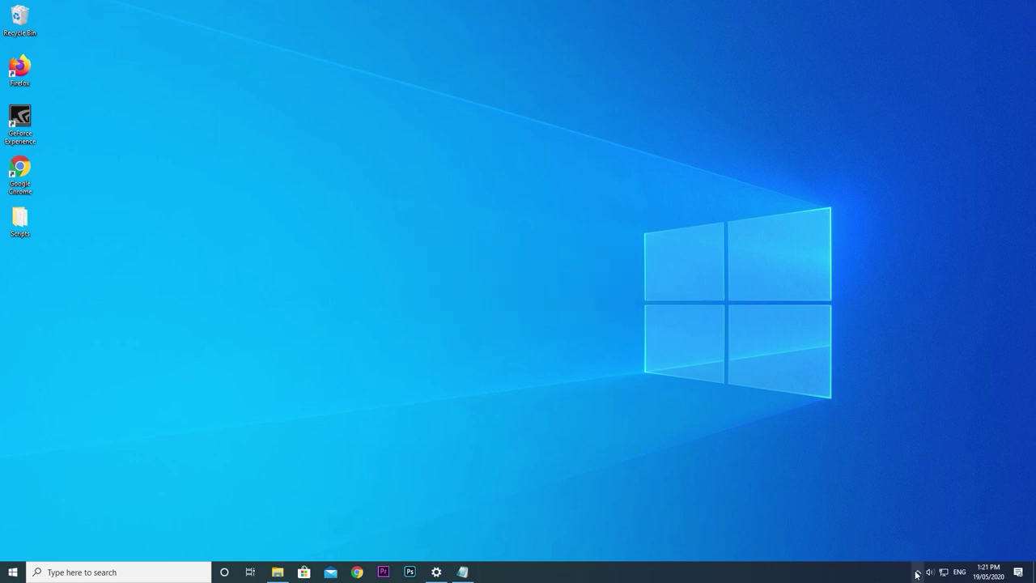
{"action": "left_click", "coordinate": [917, 574]}
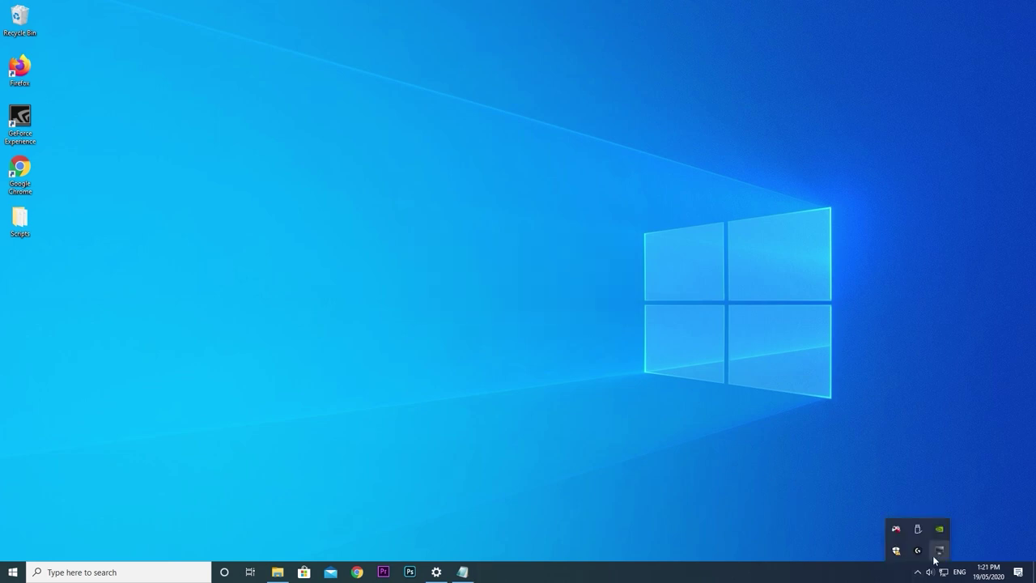
{"action": "right_click", "coordinate": [942, 552]}
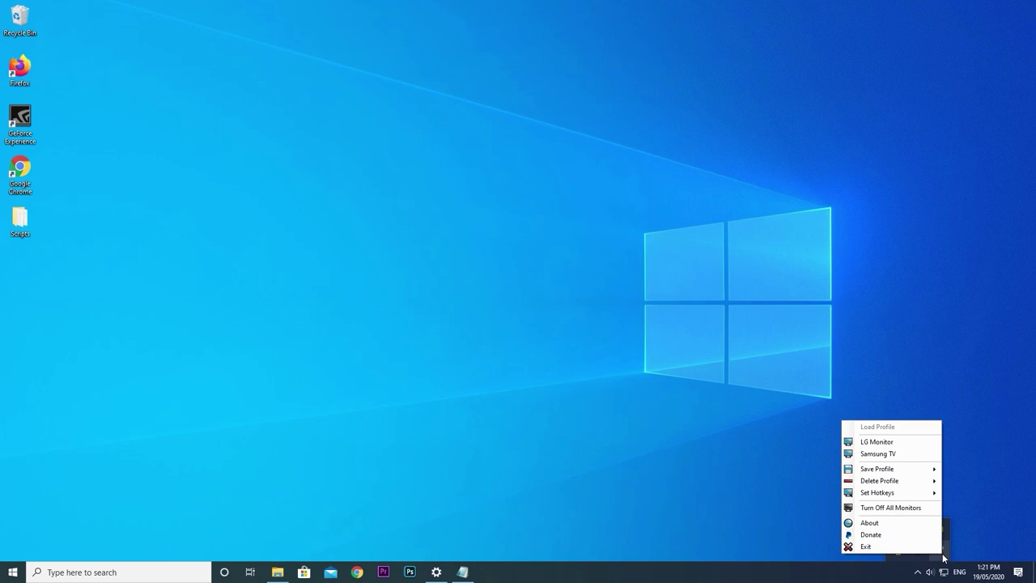
{"action": "mouse_move", "coordinate": [904, 492]}
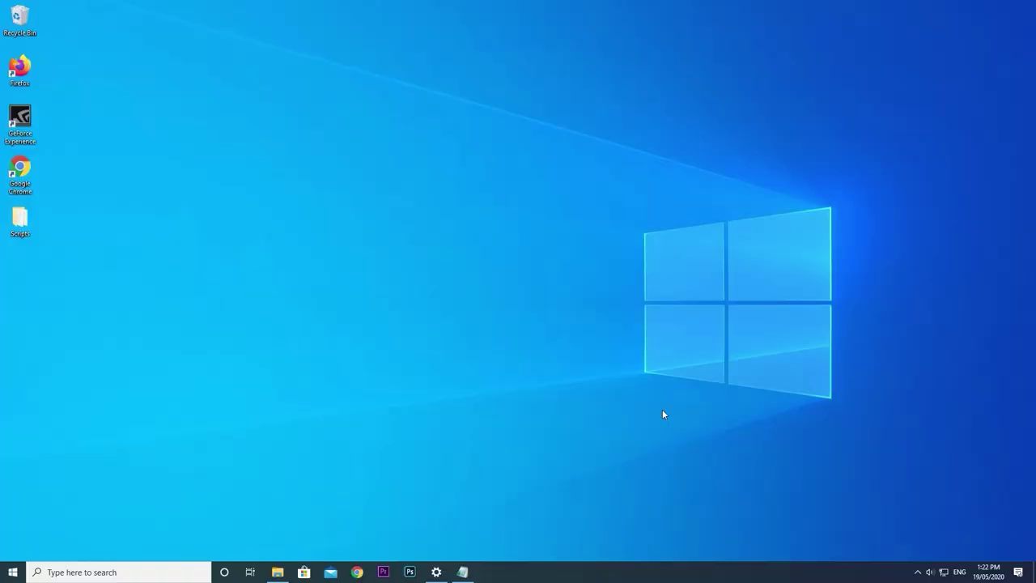
Step: Run shell:startup from the Run prompt to open the Startup folder in File Explorer
{"action": "key", "text": "super+r"}
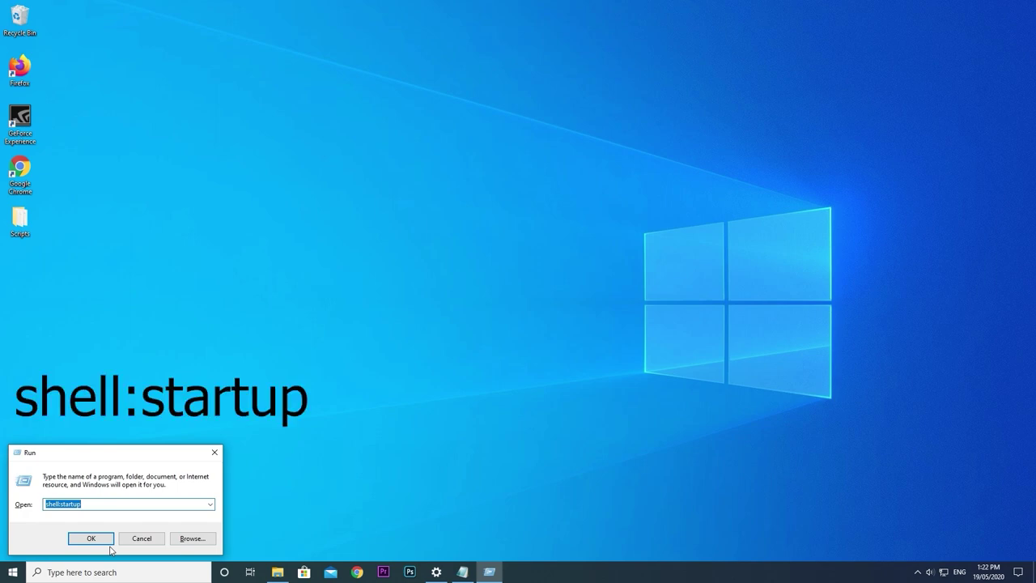
{"action": "left_click", "coordinate": [103, 536]}
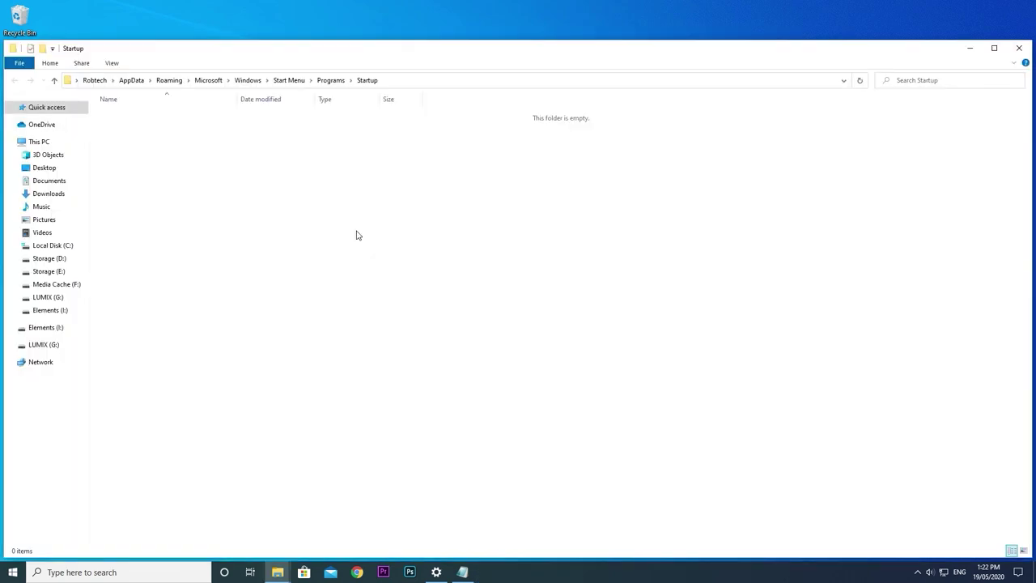
Step: Copy MonitorSwitcherGUI from the Downloads\MonitorProfileSwitcher_v0700 folder
{"action": "right_click", "coordinate": [55, 194]}
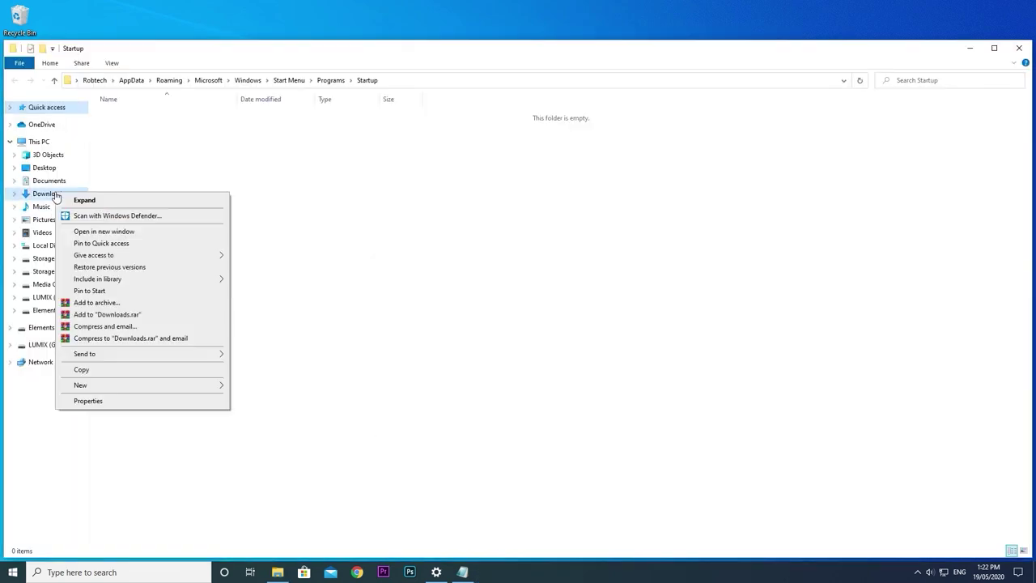
{"action": "left_click", "coordinate": [78, 232]}
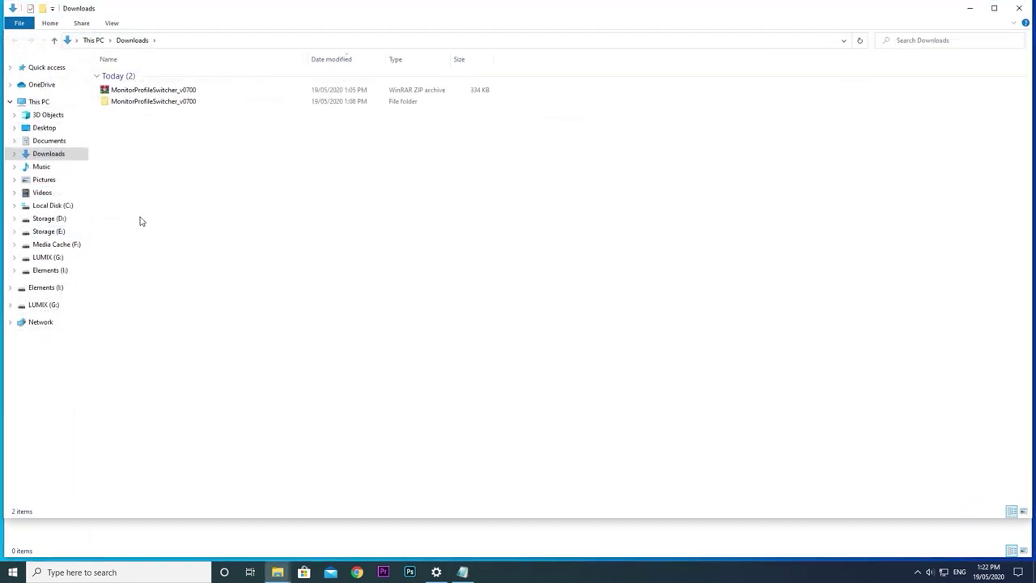
{"action": "double_click", "coordinate": [183, 102]}
{"action": "right_click", "coordinate": [144, 112]}
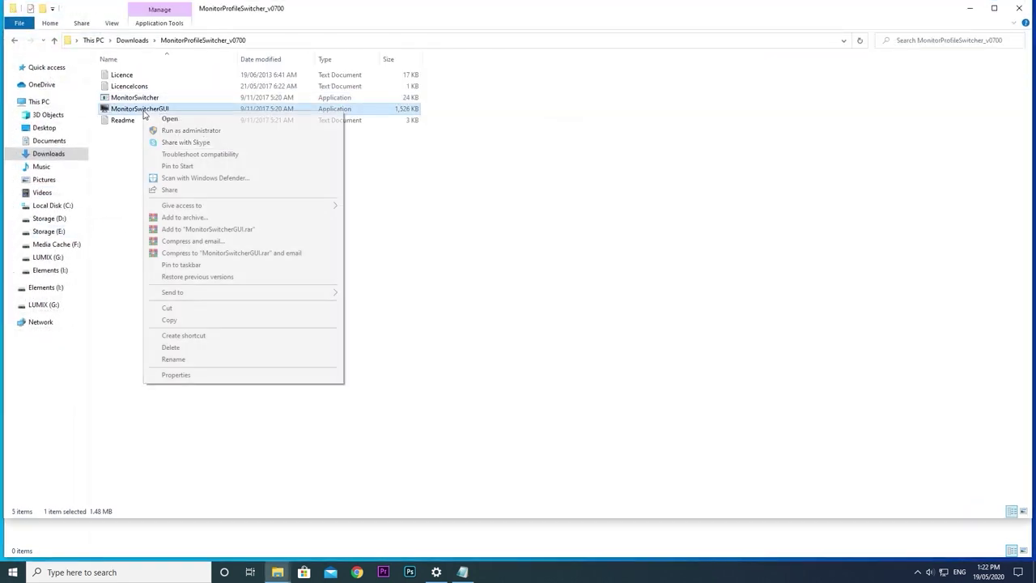
{"action": "left_click", "coordinate": [179, 323]}
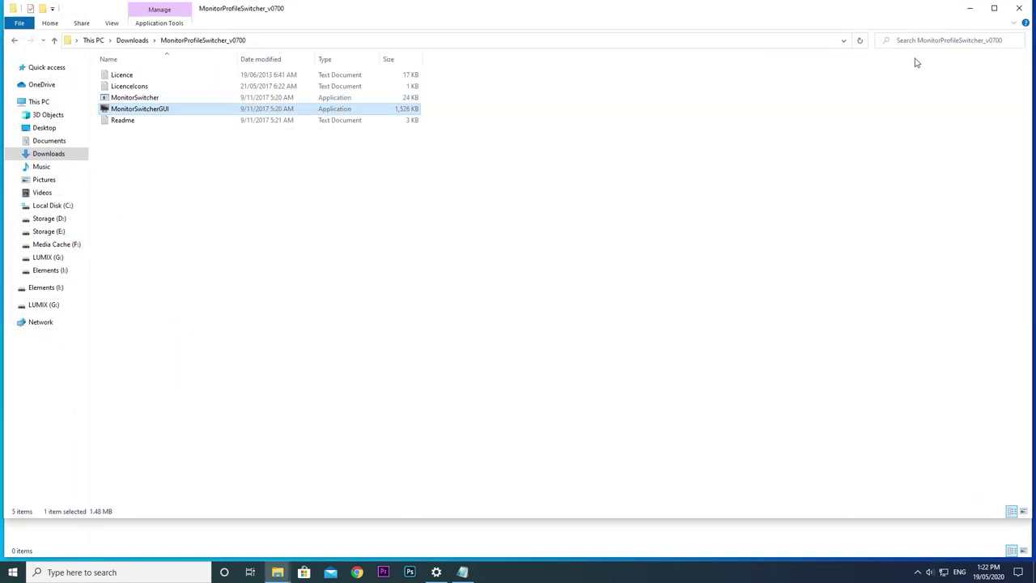
Step: Paste a MonitorSwitcherGUI shortcut into the Startup folder, then close the window
{"action": "left_click", "coordinate": [969, 9]}
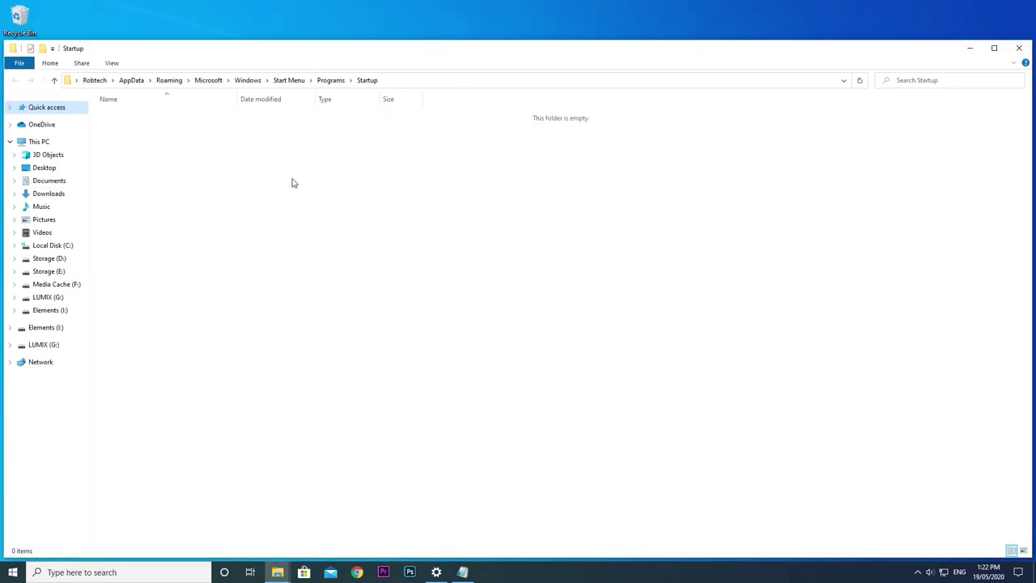
{"action": "right_click", "coordinate": [293, 182]}
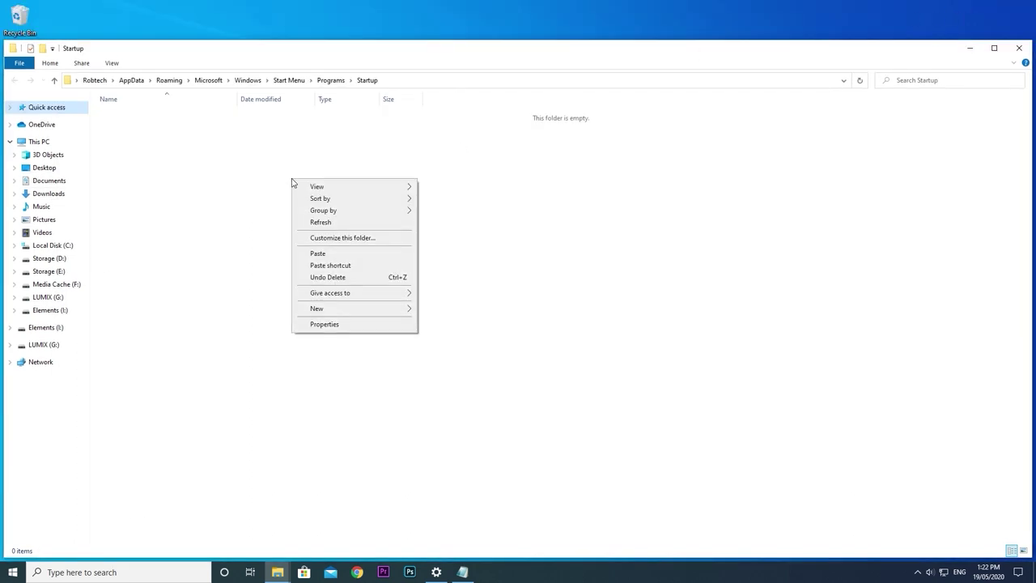
{"action": "left_click", "coordinate": [330, 266]}
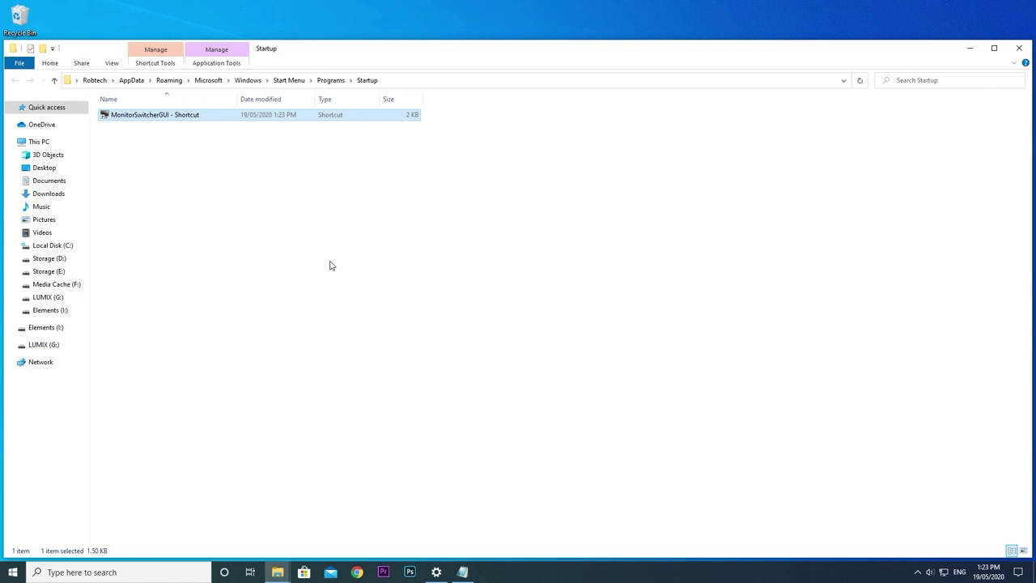
{"action": "left_click", "coordinate": [331, 265]}
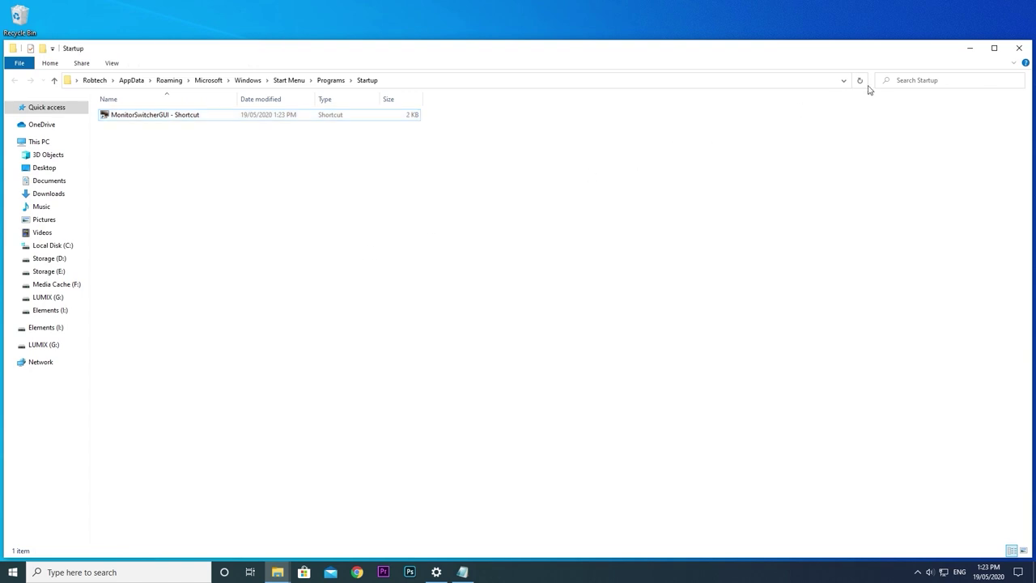
{"action": "left_click", "coordinate": [1014, 51]}
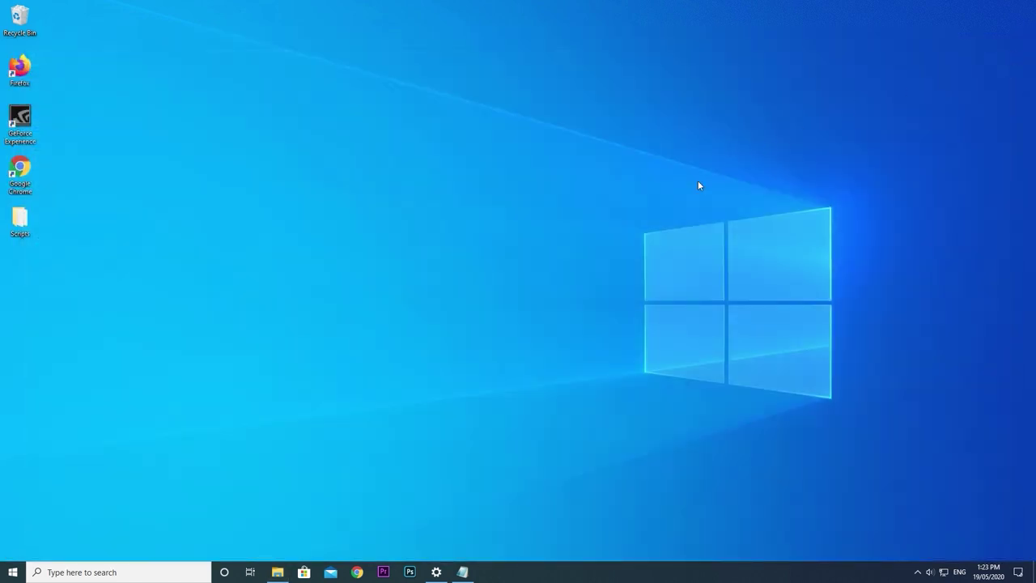